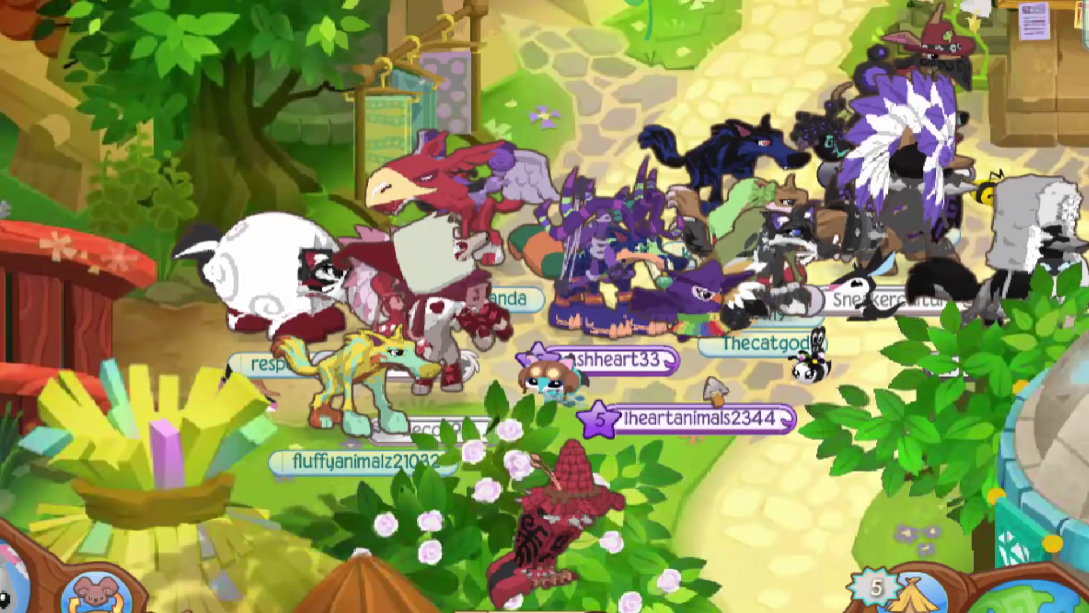
Walk the pink avatar through Jamaa Township, around the fountain and down toward the pond.
mouse_move(710, 380)
mouse_down()
mouse_move(603, 507)
mouse_move(534, 548)
mouse_move(666, 419)
mouse_move(652, 444)
mouse_move(573, 465)
mouse_move(227, 367)
mouse_move(173, 324)
mouse_move(6, 303)
mouse_up()
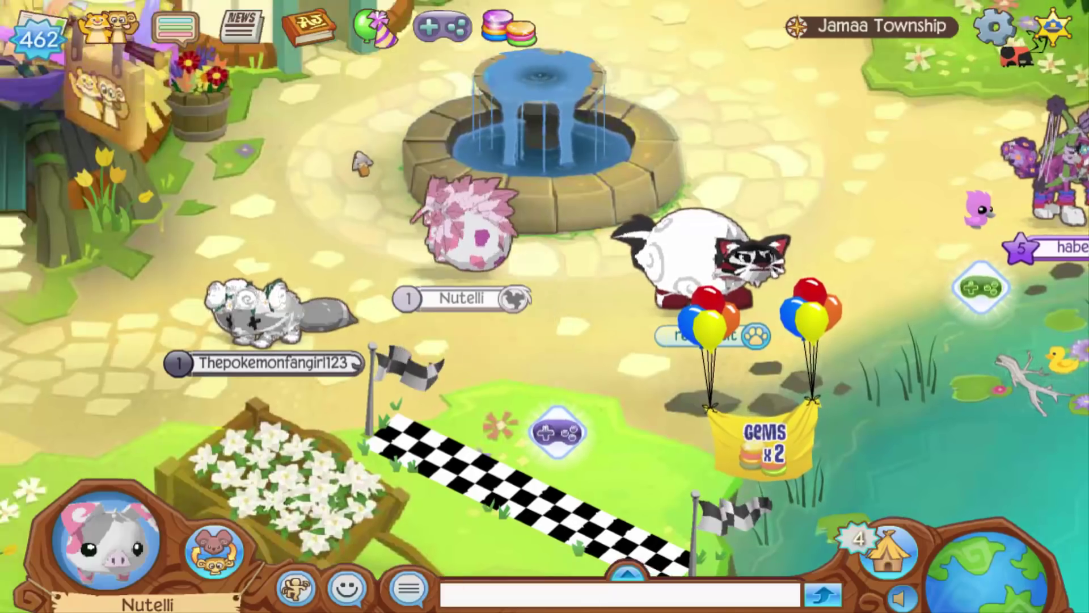
click(362, 163)
click(749, 152)
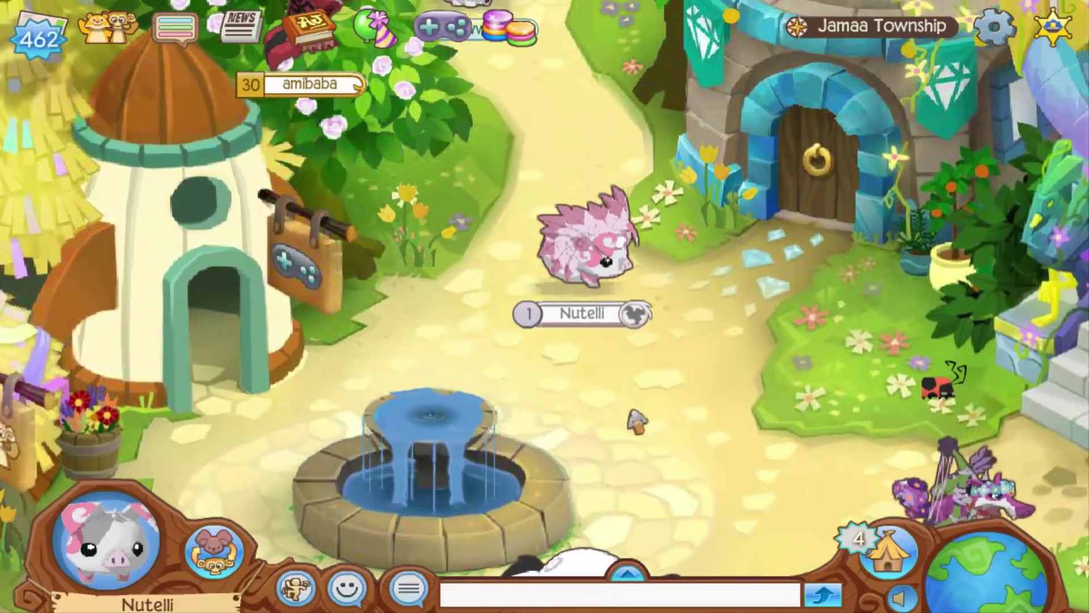
click(636, 422)
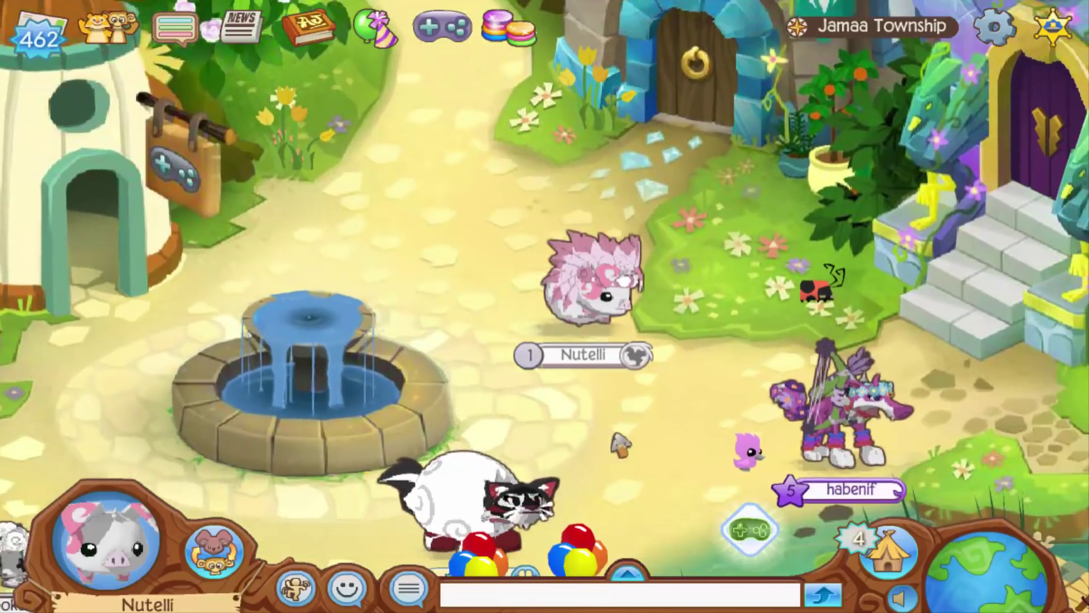
click(246, 360)
click(234, 271)
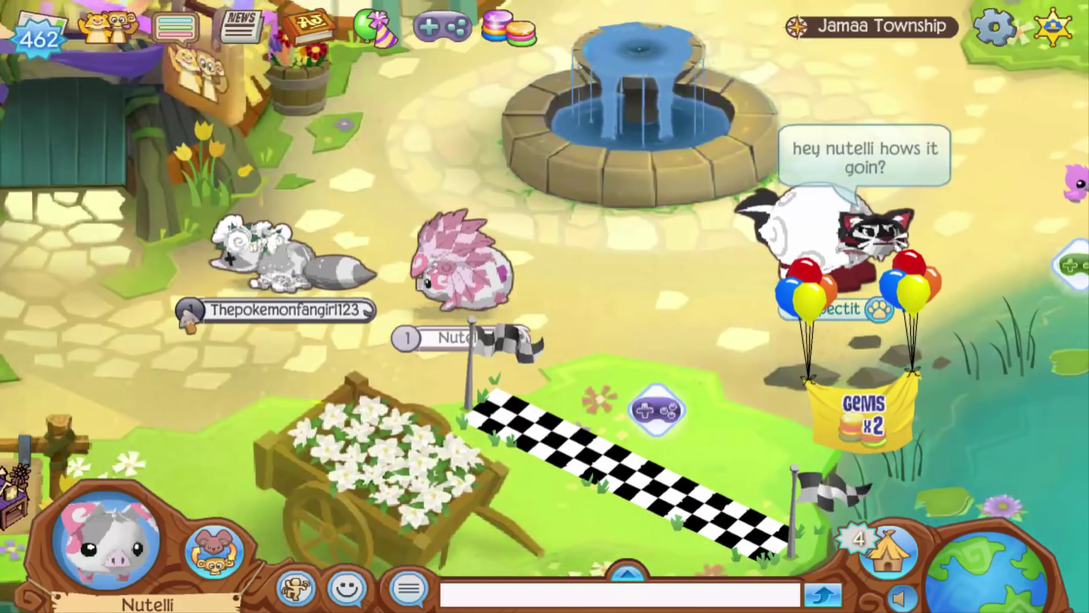
click(197, 314)
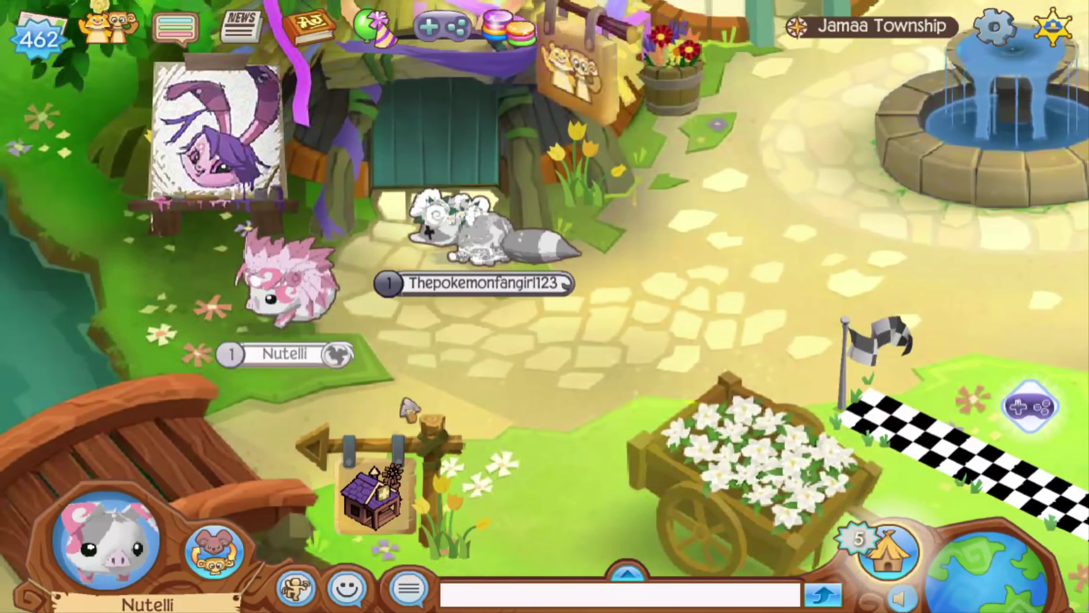
Run the avatar in a loop past the fountain, ending beside the chatting player.
click(422, 400)
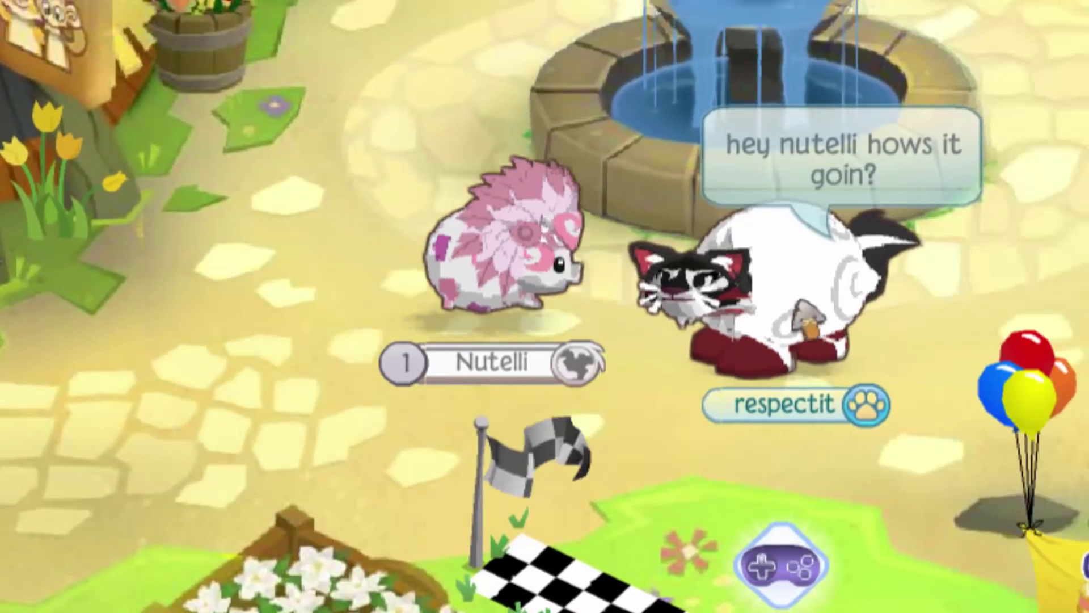
click(766, 216)
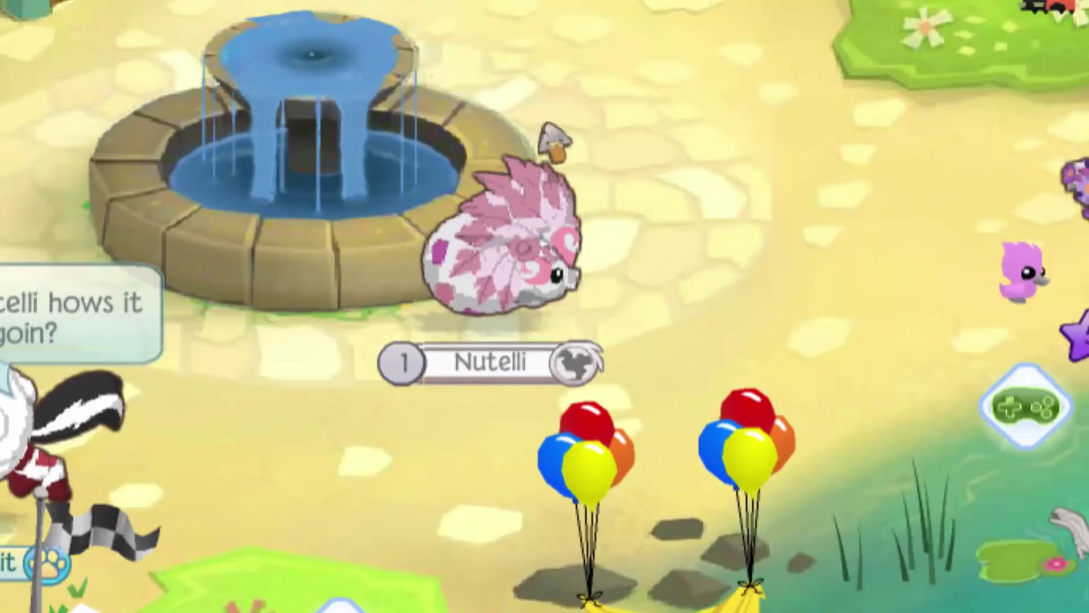
click(453, 141)
mouse_move(310, 206)
mouse_down()
mouse_move(350, 434)
mouse_move(567, 488)
mouse_move(709, 446)
mouse_up()
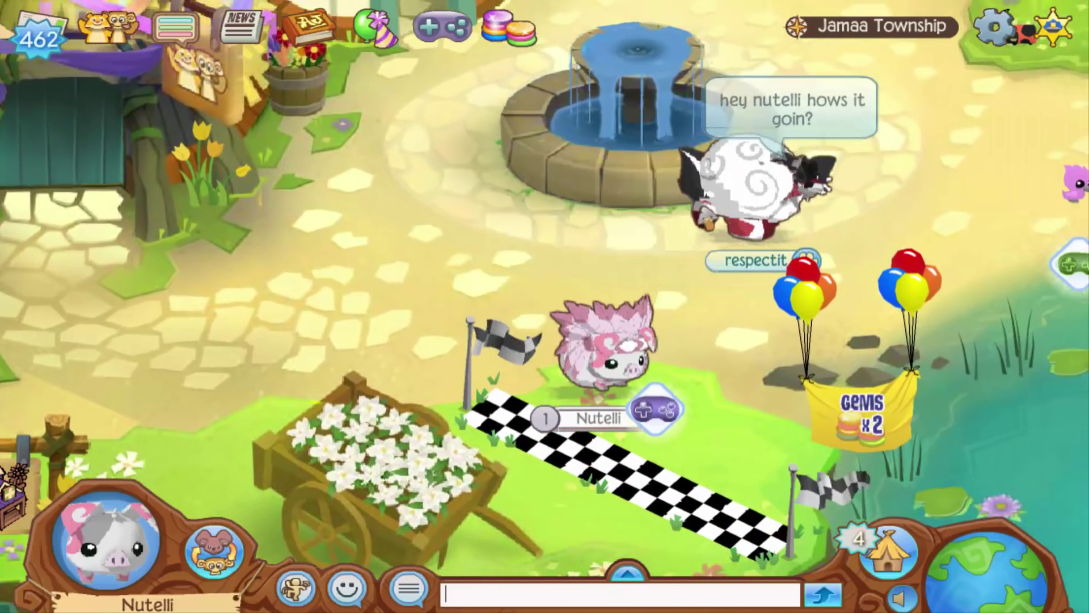
mouse_move(826, 197)
mouse_down()
mouse_move(778, 195)
mouse_move(665, 128)
mouse_move(540, 113)
mouse_move(429, 150)
mouse_move(303, 307)
mouse_move(271, 432)
mouse_up()
click(271, 432)
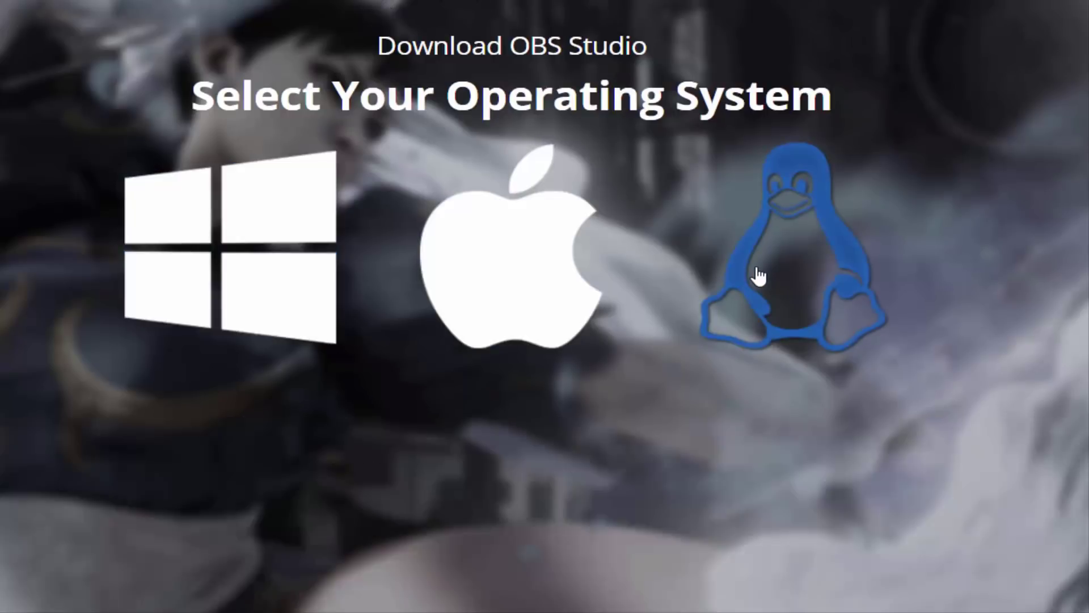
Pick Windows on the OBS Studio download page and start the installer download.
mouse_move(759, 276)
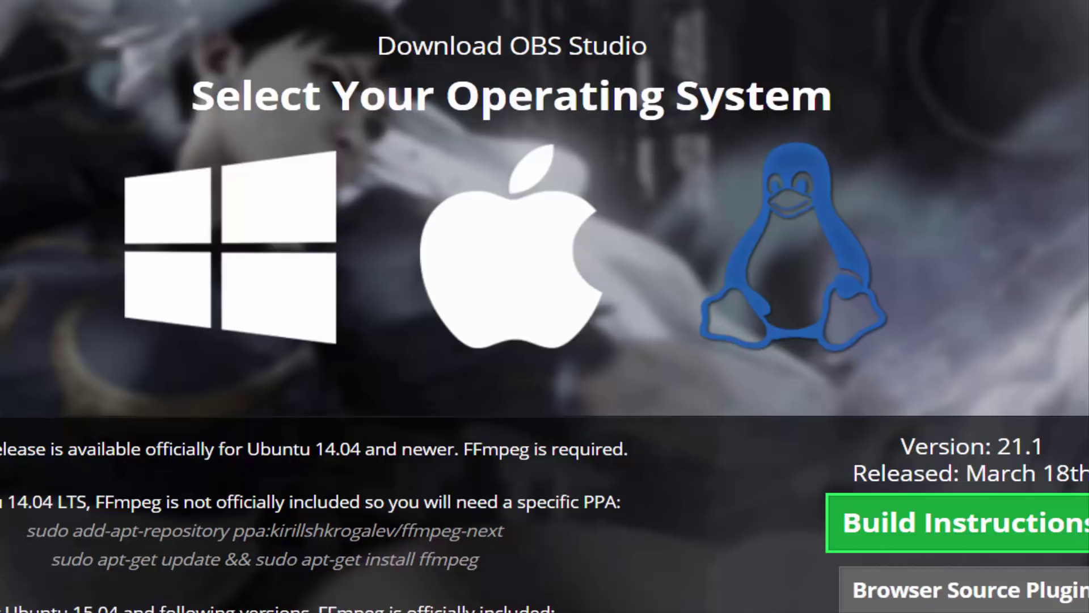
click(230, 246)
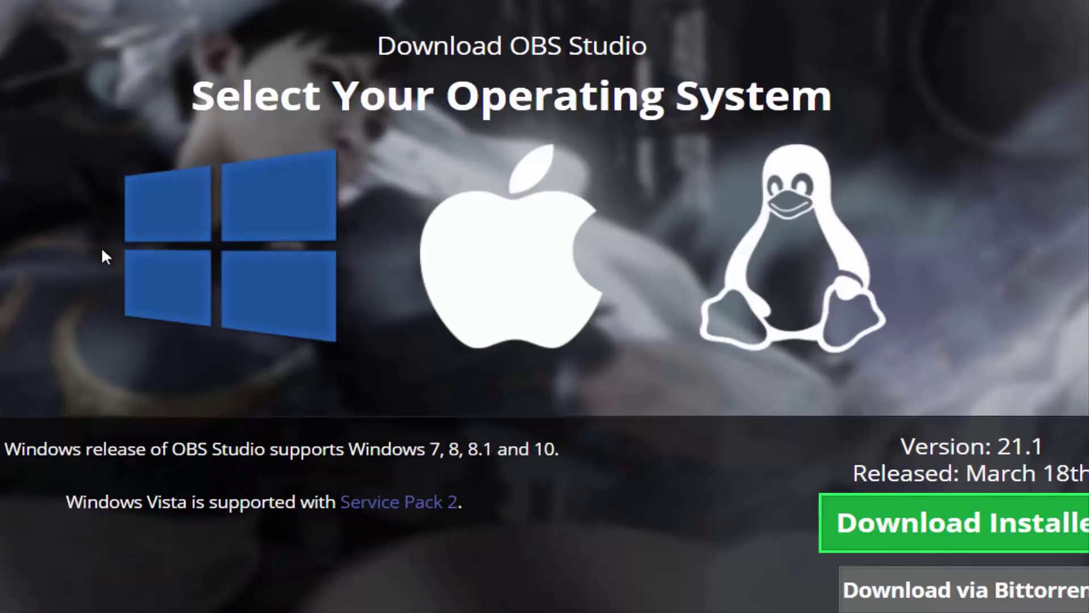
scroll(545, 306, down, 3)
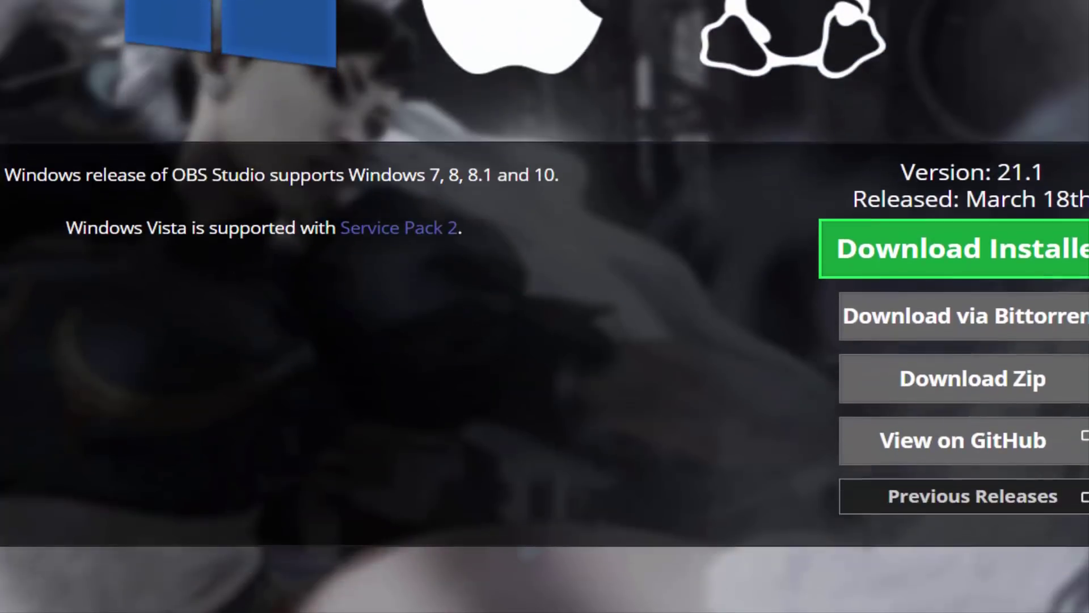
scroll(544, 306, up, 1)
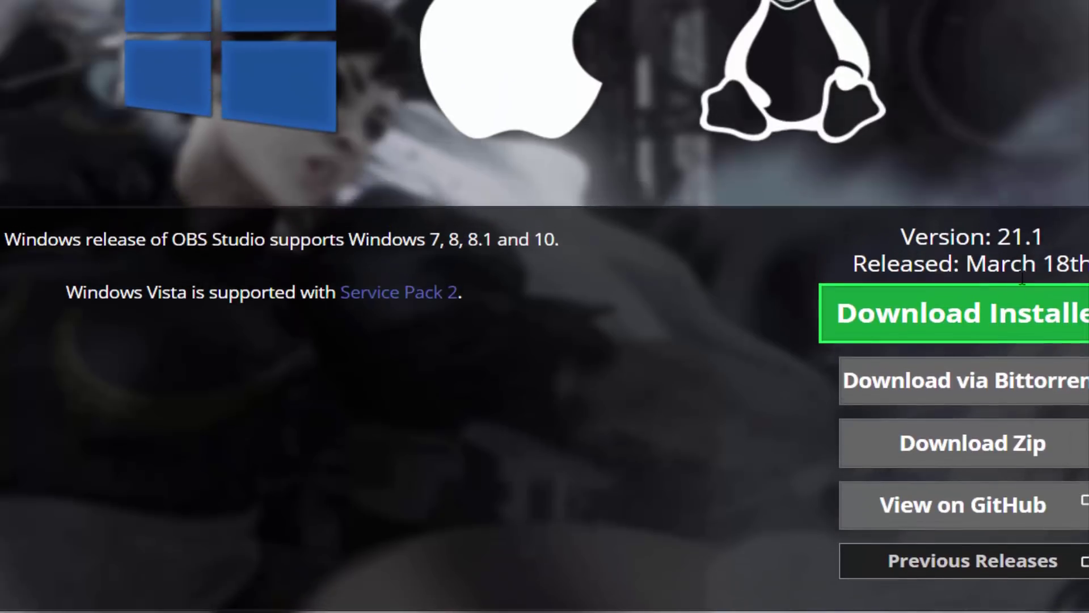
click(1009, 328)
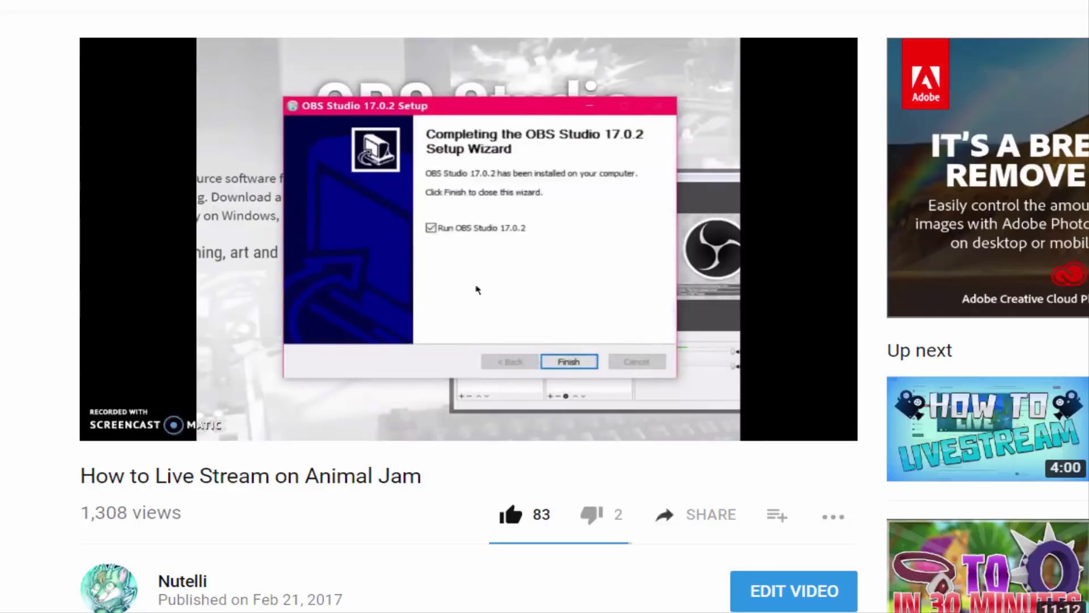
Watch the tutorial's OBS Studio 17.0.2 setup wizard run through to the Finish screen.
mouse_move(436, 341)
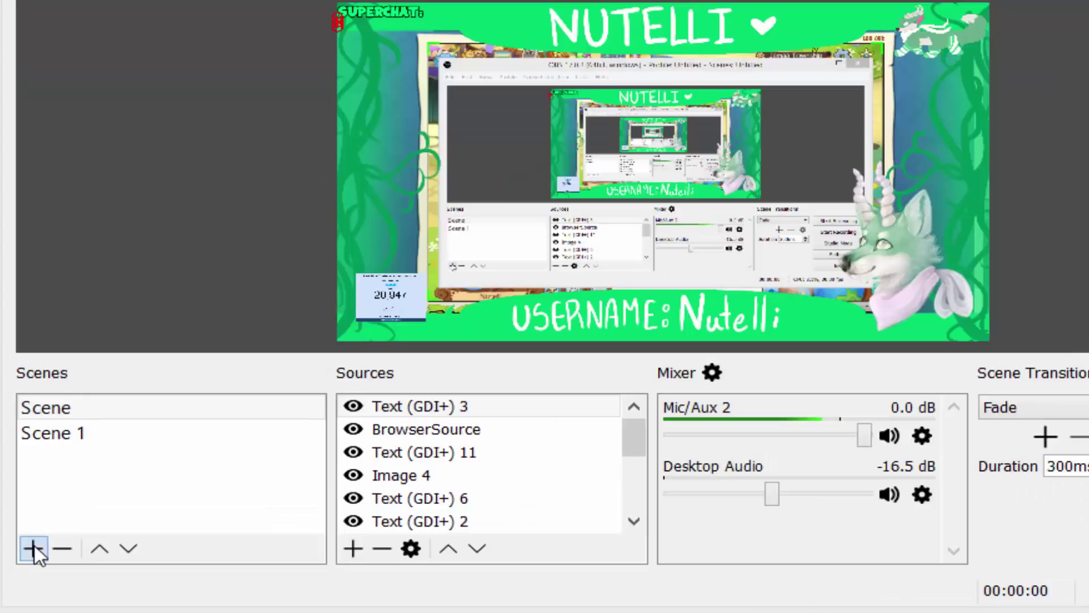
Add a new scene, keeping the default name Scene 2.
click(33, 547)
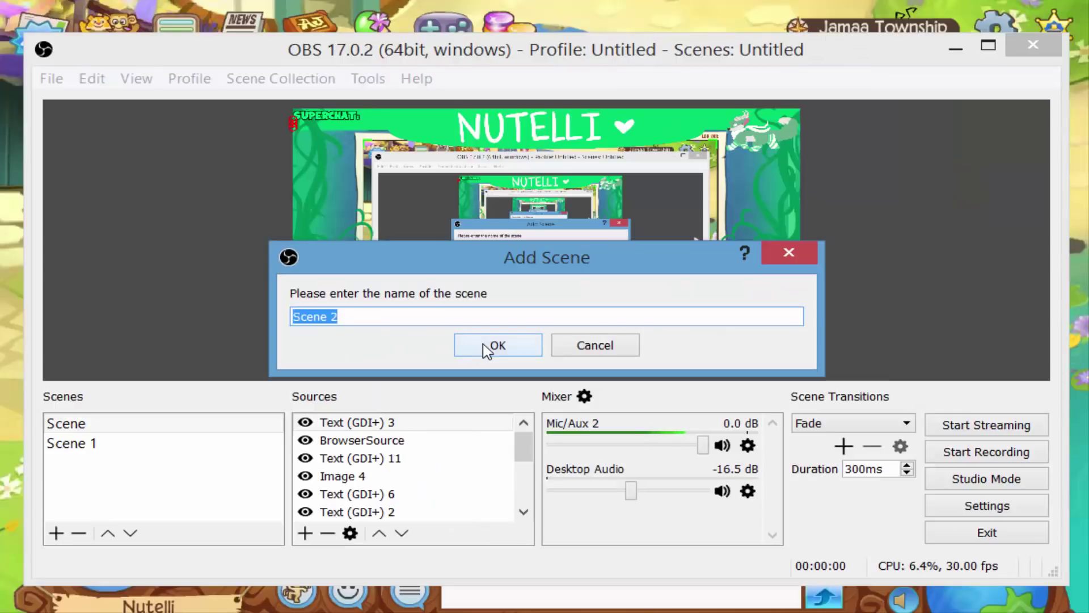
click(487, 349)
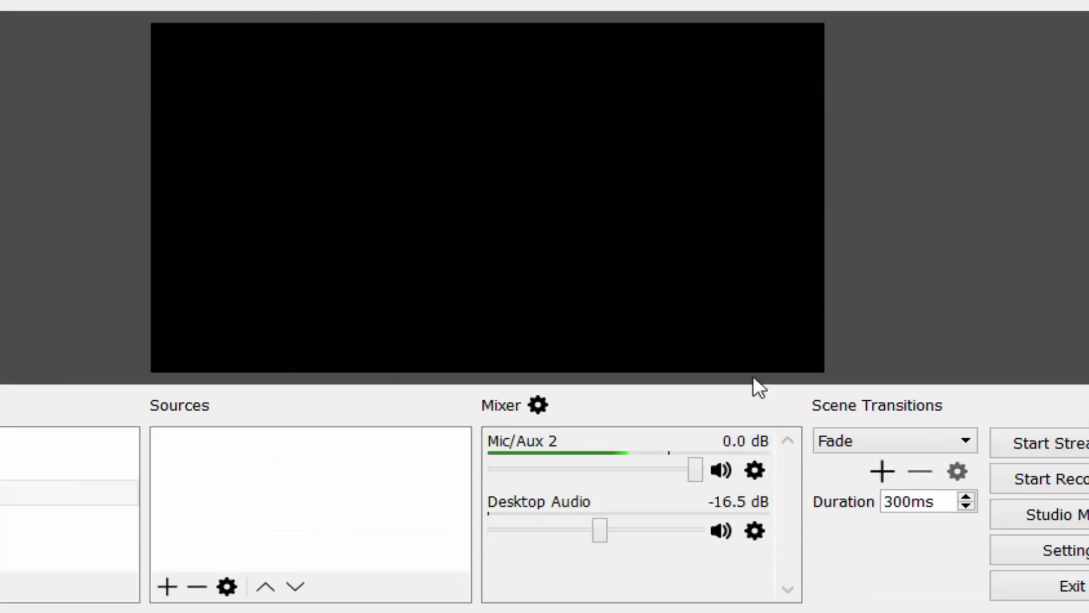
Add a Display Capture 3 source to Scene 2, then enlarge and reposition it in the preview.
click(172, 585)
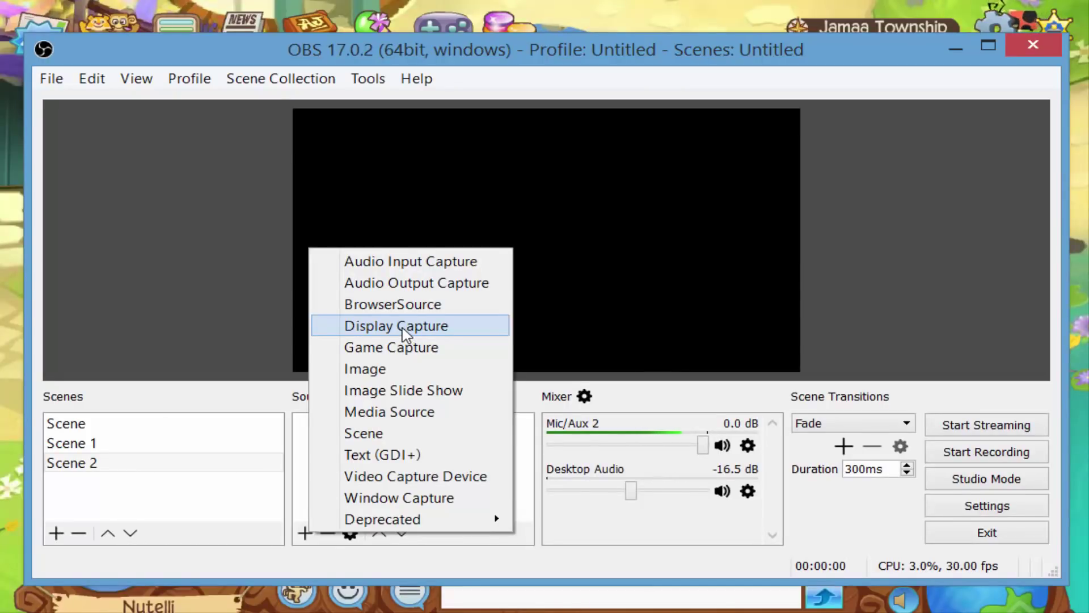
click(404, 334)
click(536, 442)
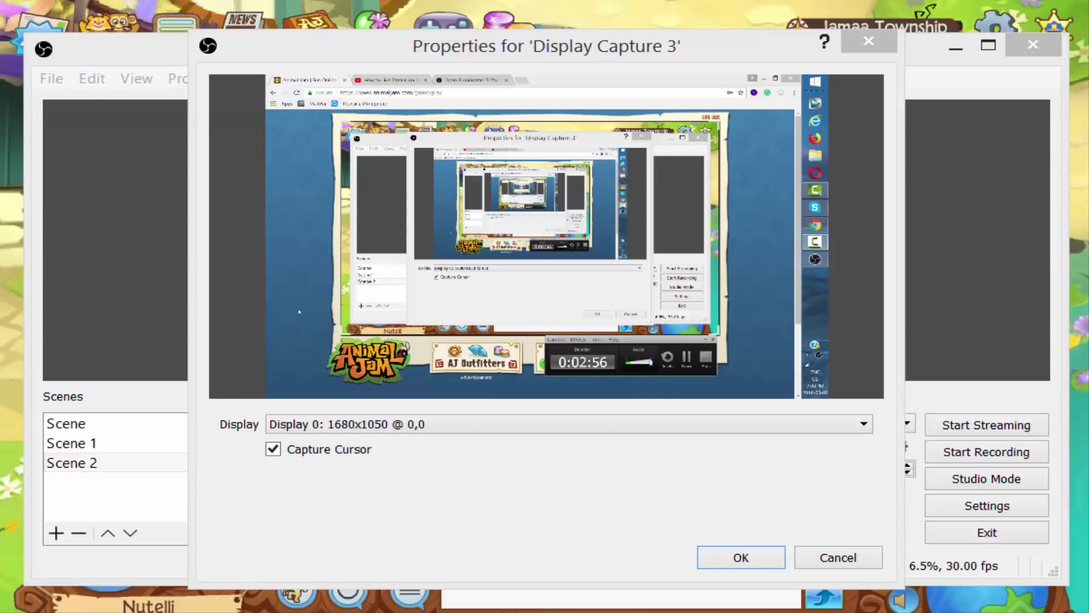
click(757, 559)
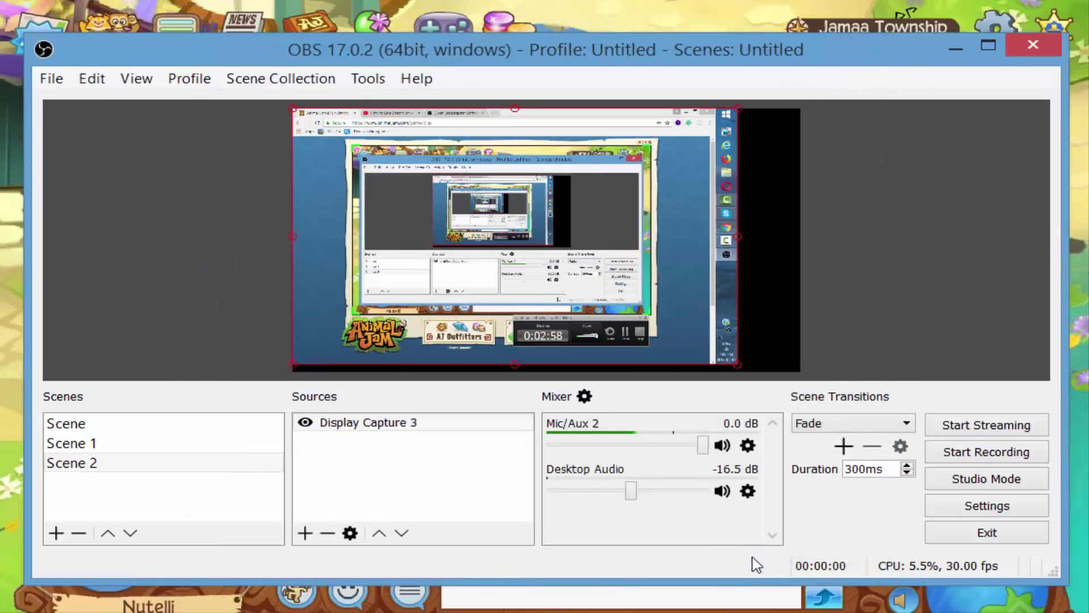
drag(738, 369, 920, 491)
drag(682, 246, 625, 200)
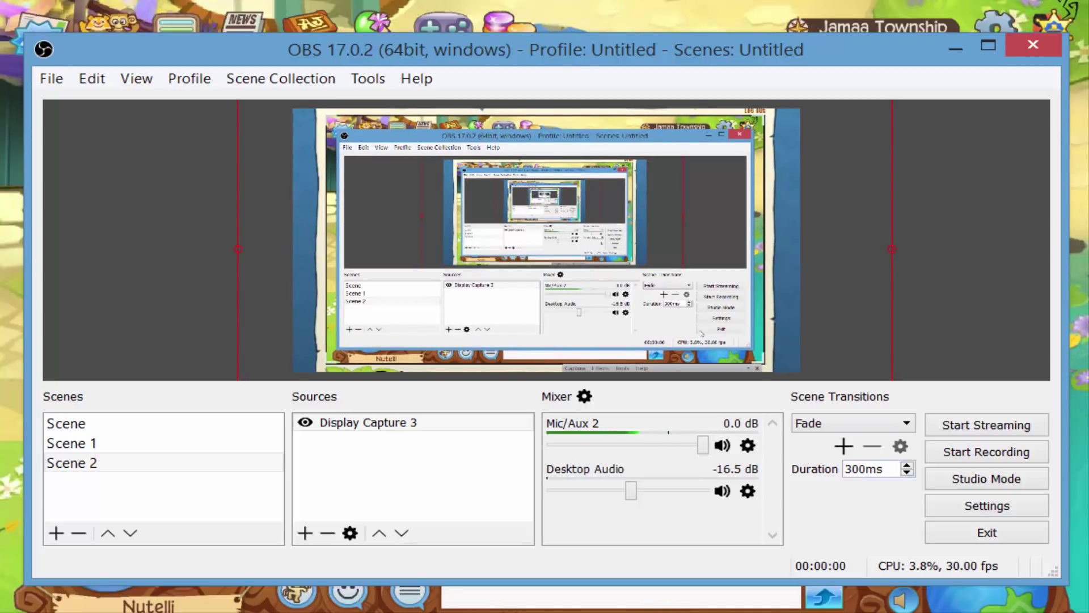
click(984, 612)
Add an Image 6 source with Green_toucan.png over the capture and drag it into place.
mouse_move(711, 276)
mouse_down()
mouse_move(702, 276)
mouse_move(713, 279)
mouse_up()
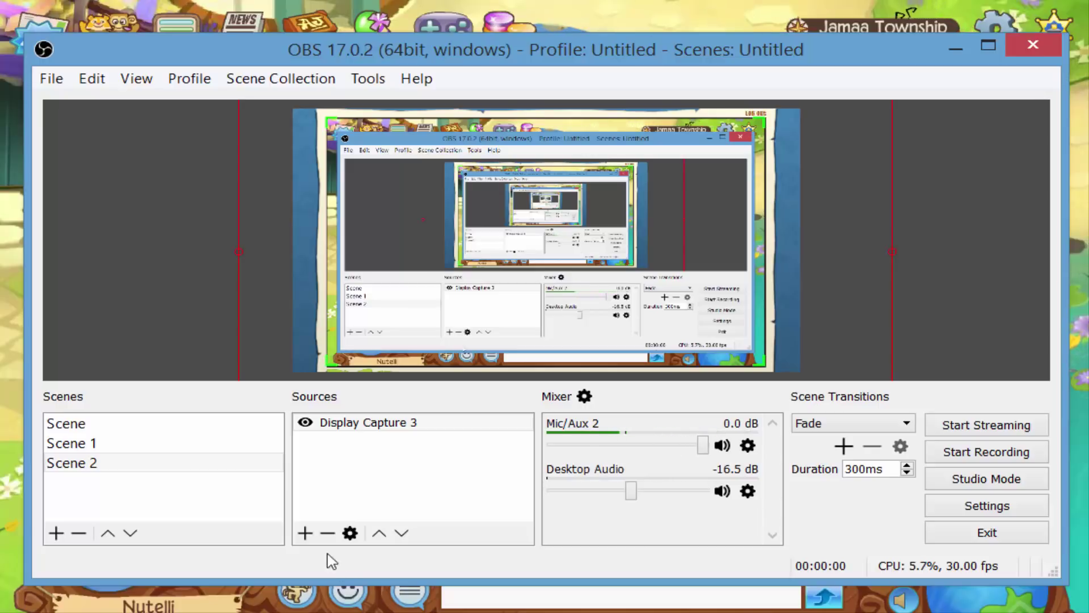
click(306, 534)
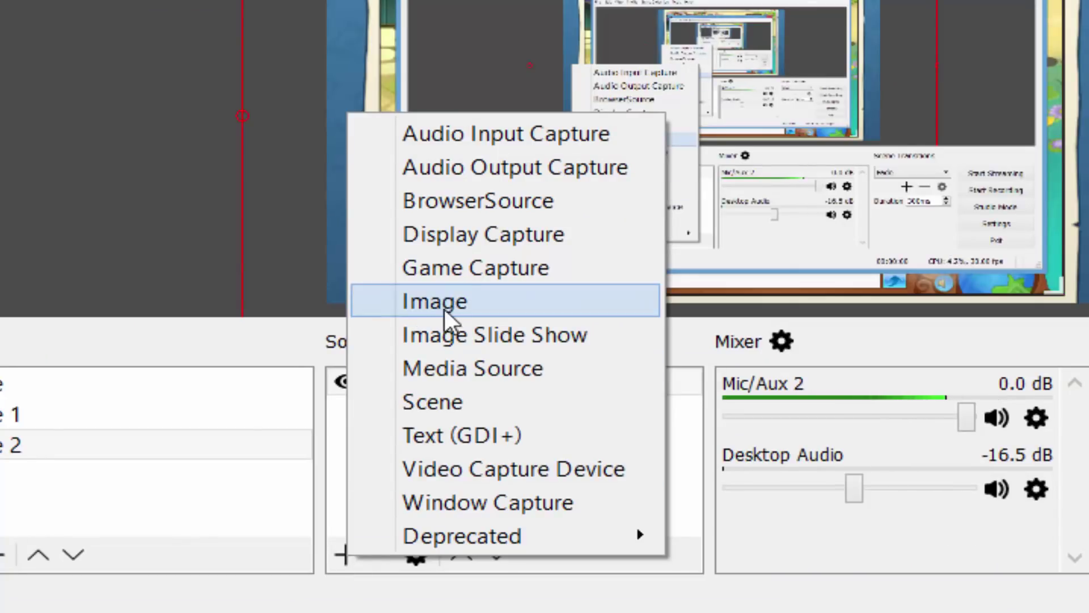
click(434, 311)
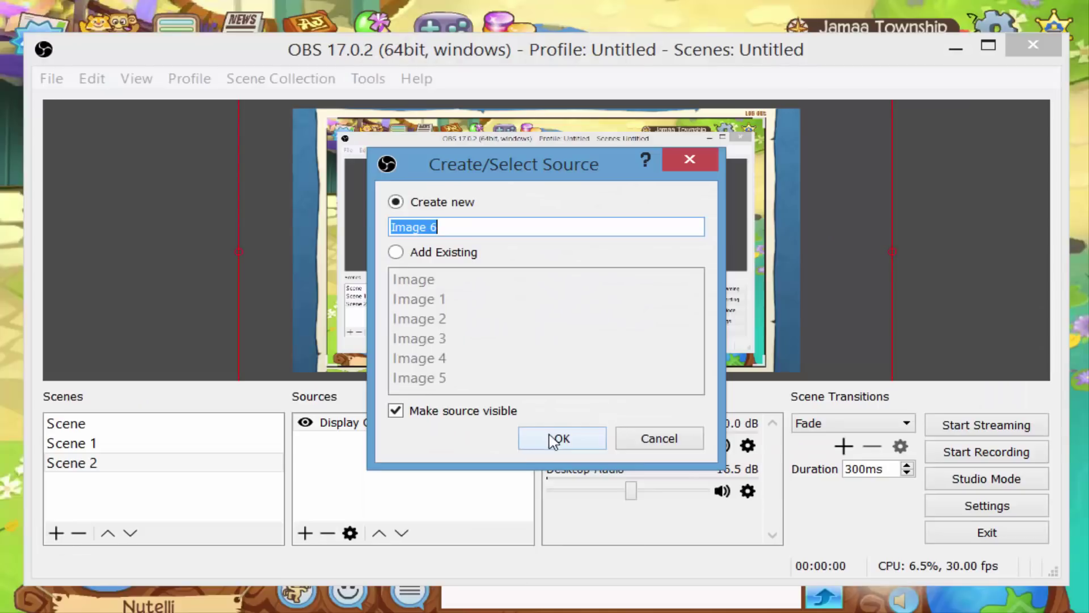
click(553, 440)
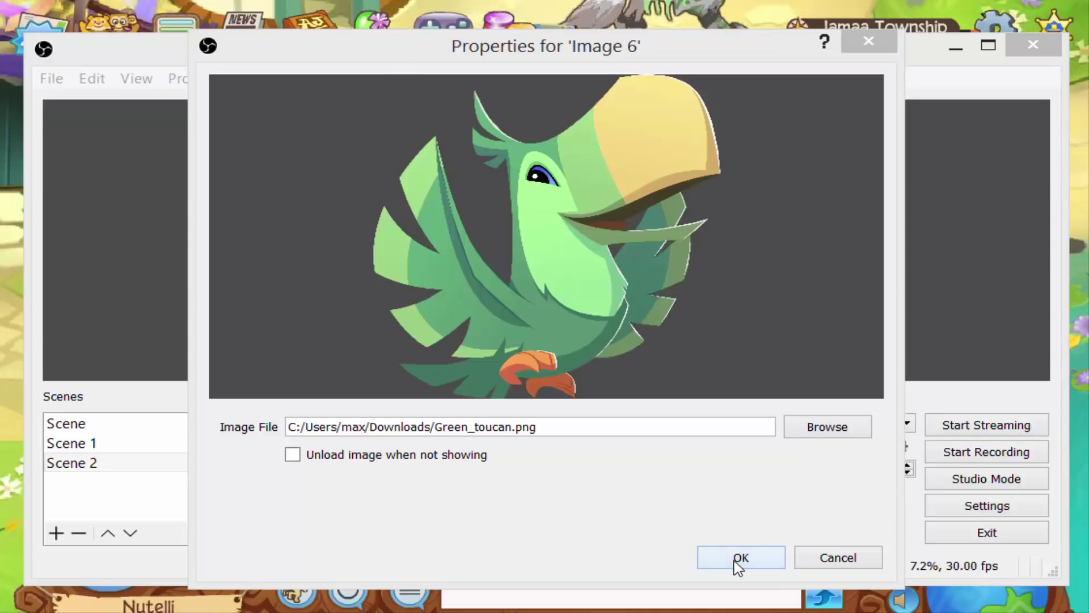
click(739, 558)
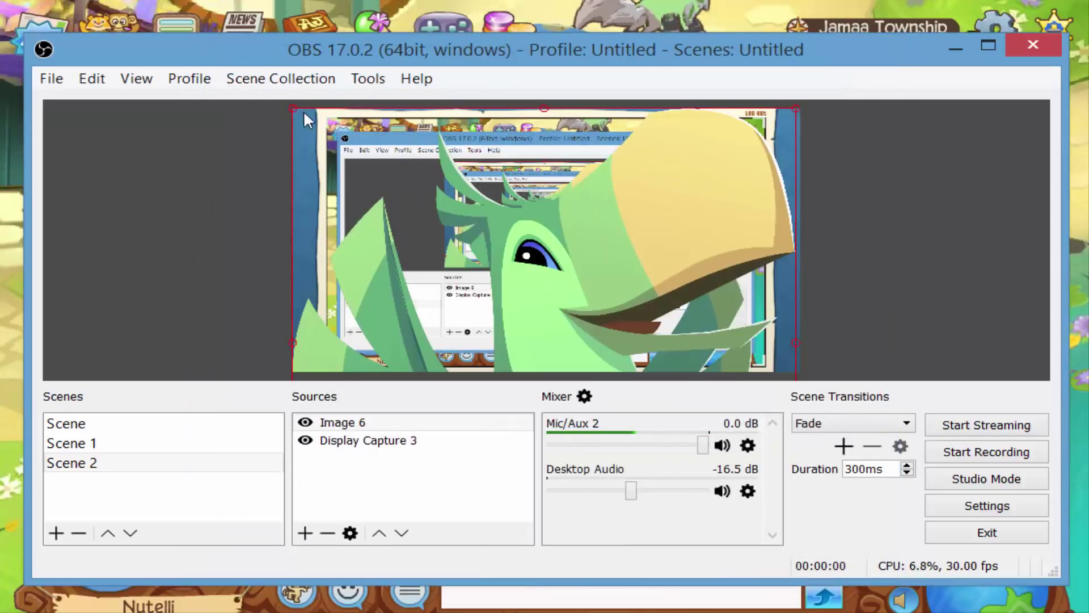
drag(301, 119, 356, 300)
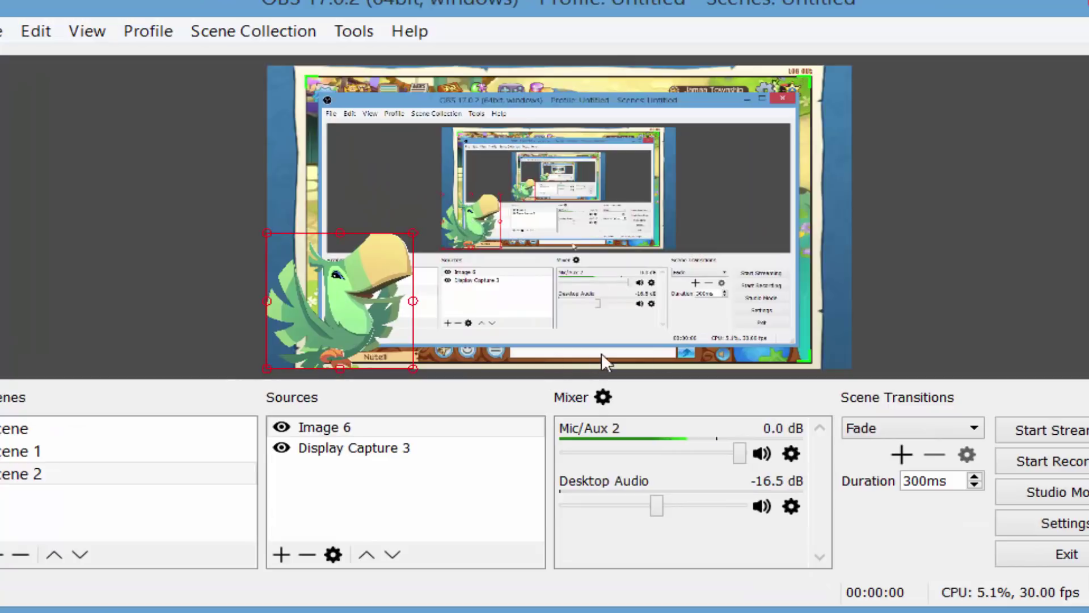
click(853, 232)
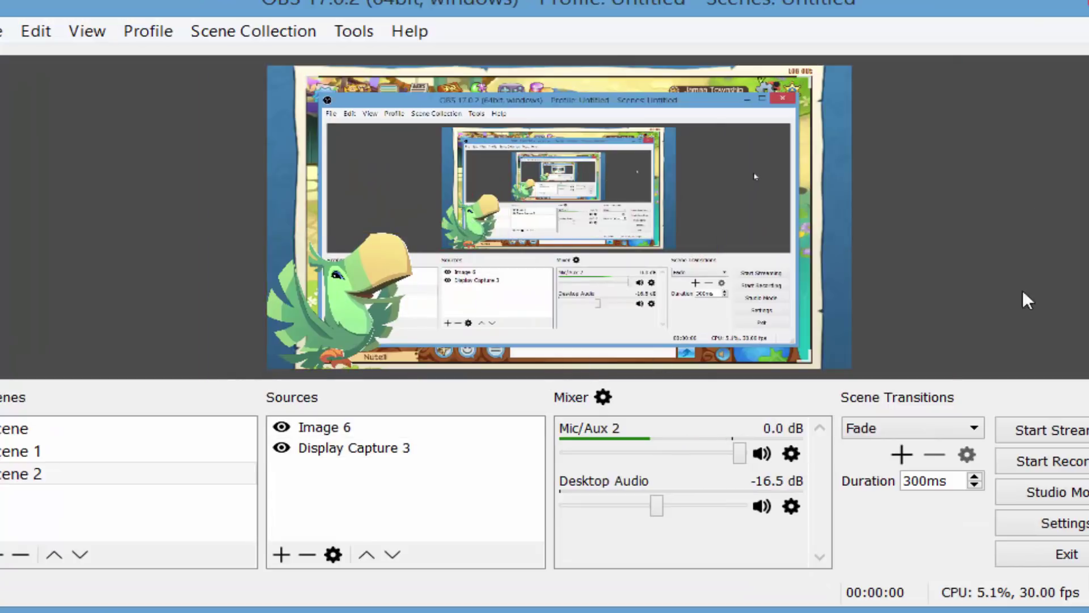
Create a Text (GDI+) 4 source displaying HI!
click(281, 554)
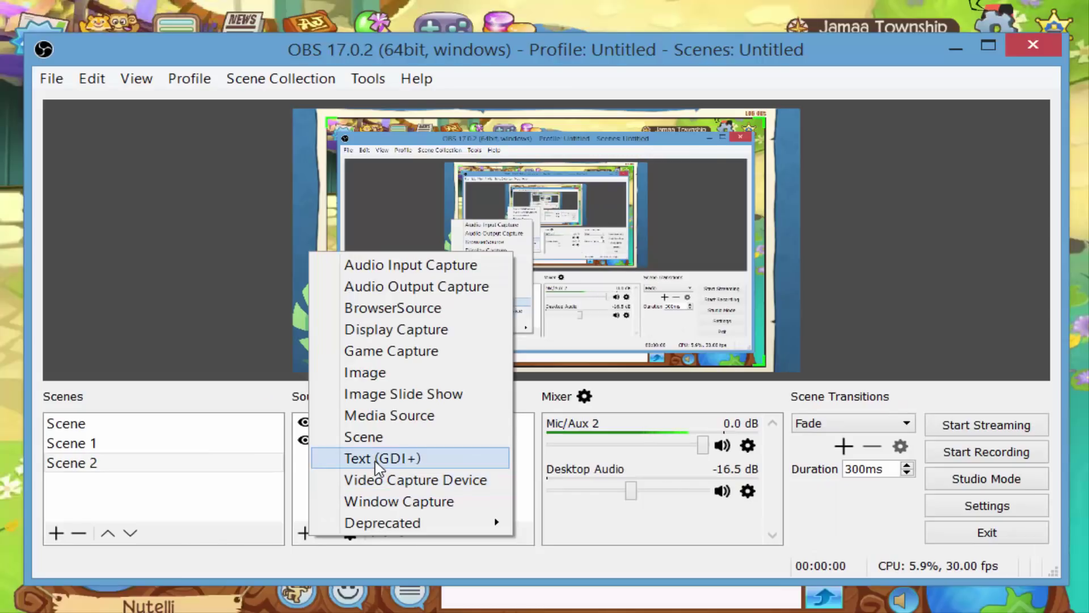
click(387, 474)
click(593, 454)
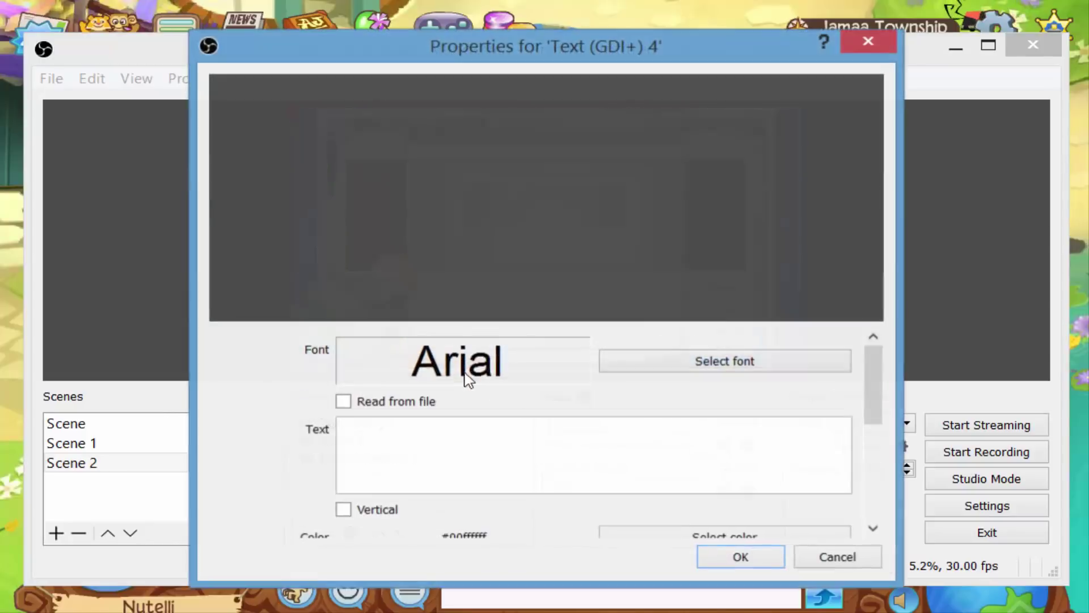
click(433, 445)
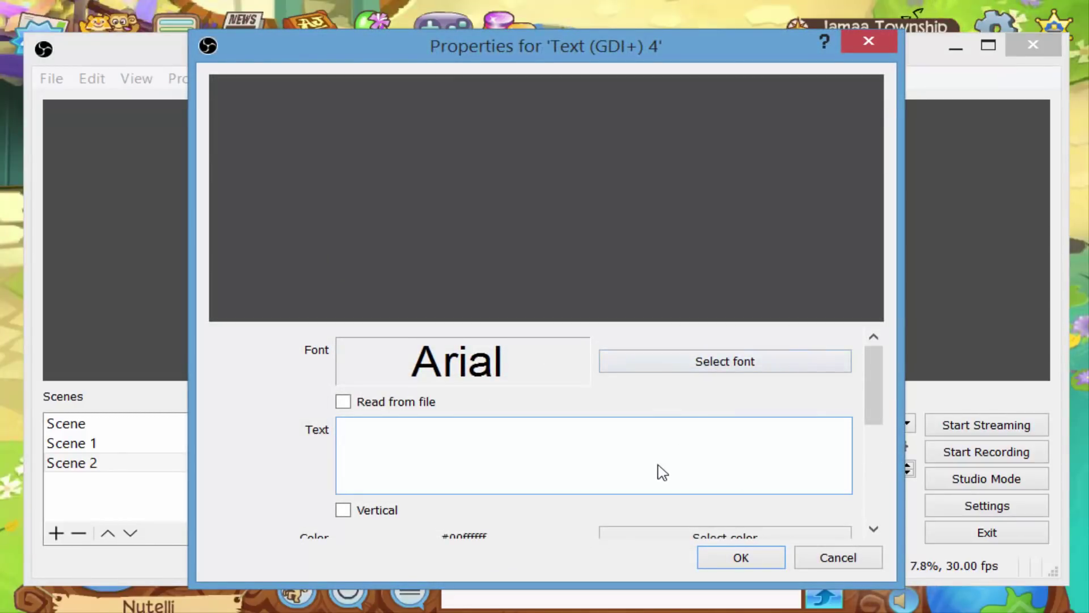
text(hi!)
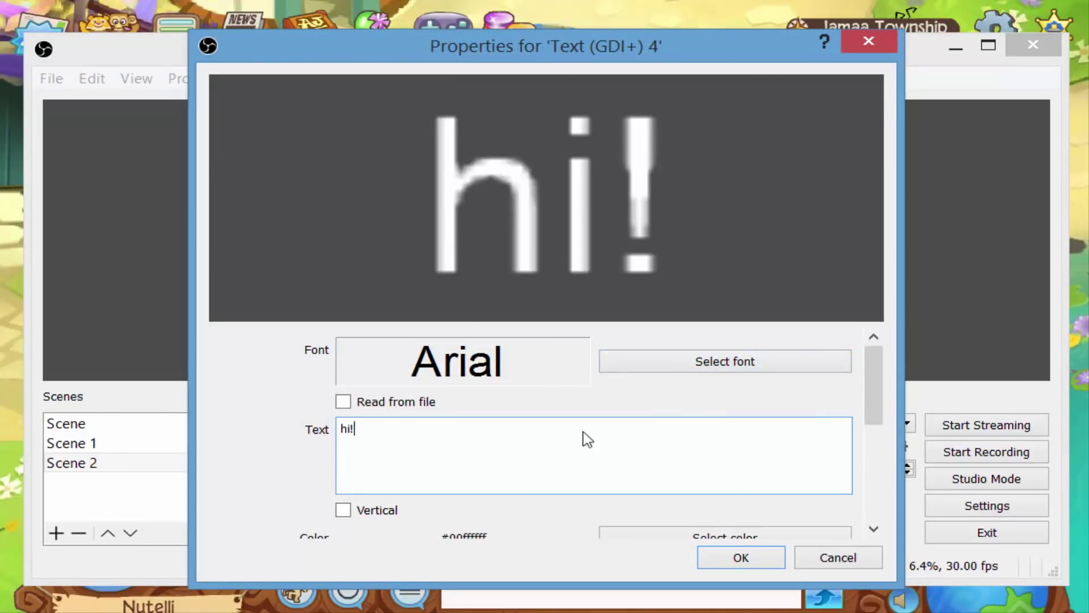
key(BackSpace)
key(BackSpace)
key(BackSpace)
text(HI!)
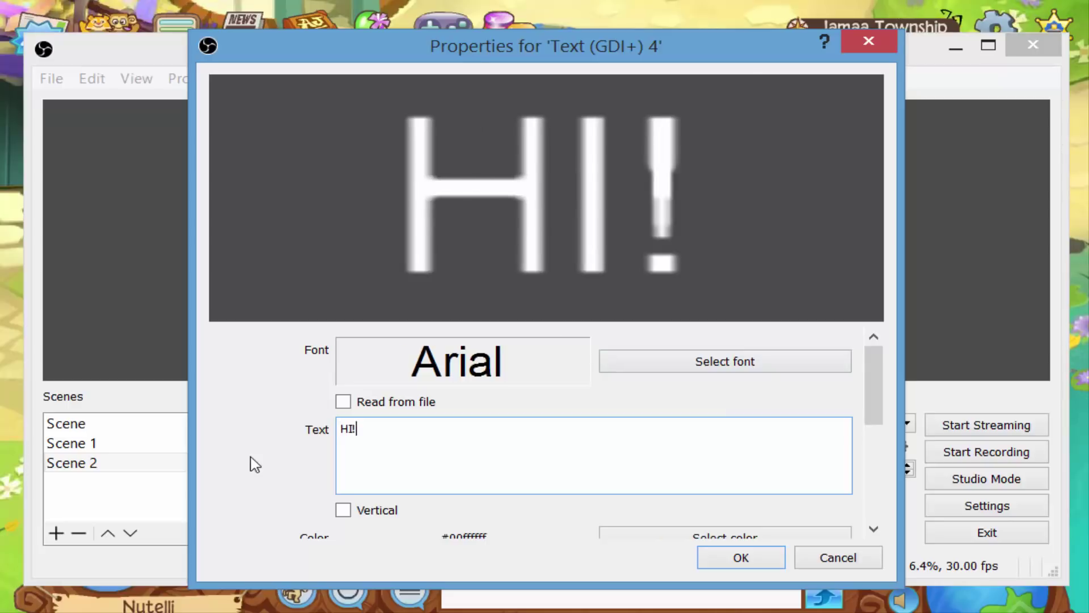
Try Yu Mincho Demibold Bold Italic Underline as the font, then discard it, keeping Arial.
click(733, 365)
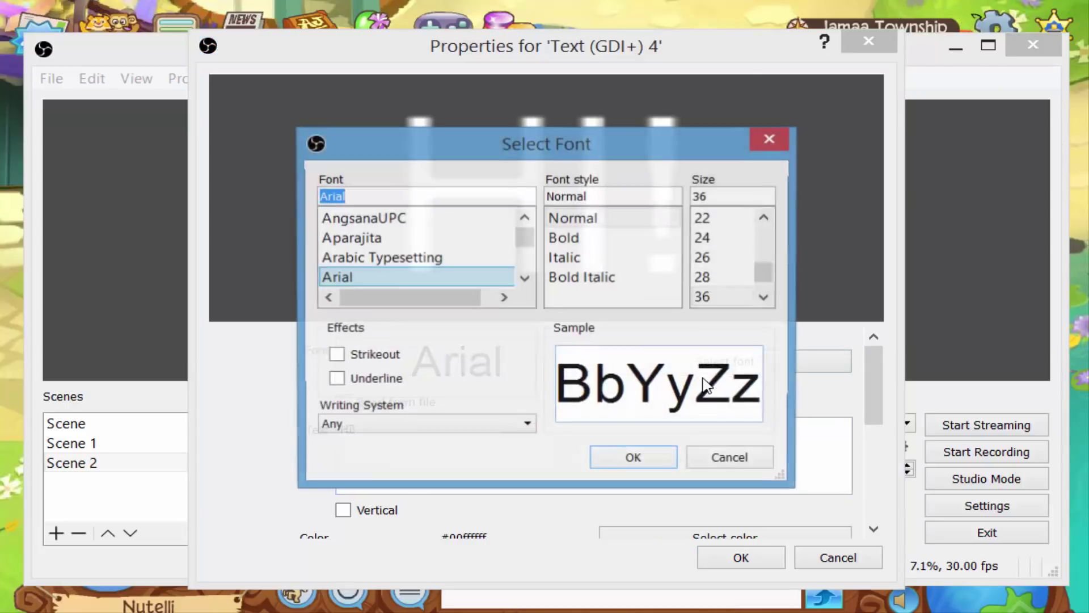
drag(530, 237, 531, 271)
click(505, 259)
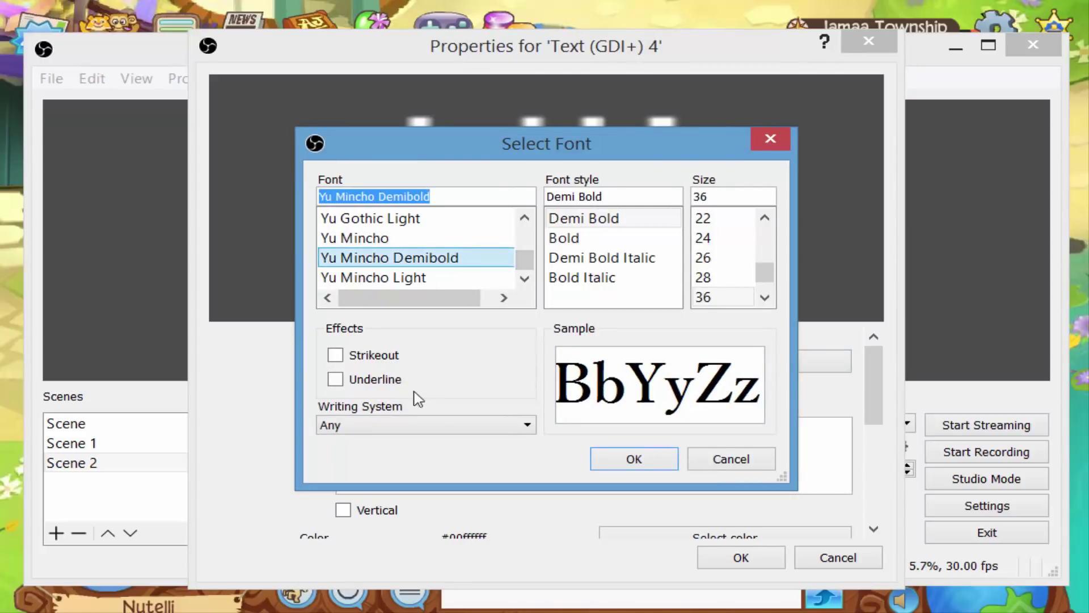
click(377, 380)
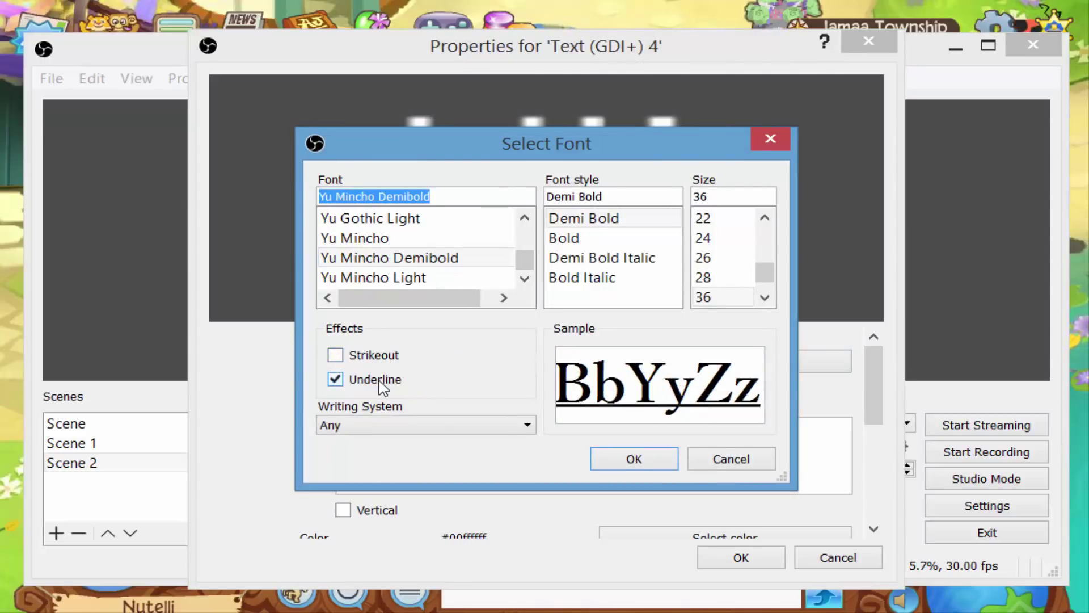
click(595, 238)
click(595, 258)
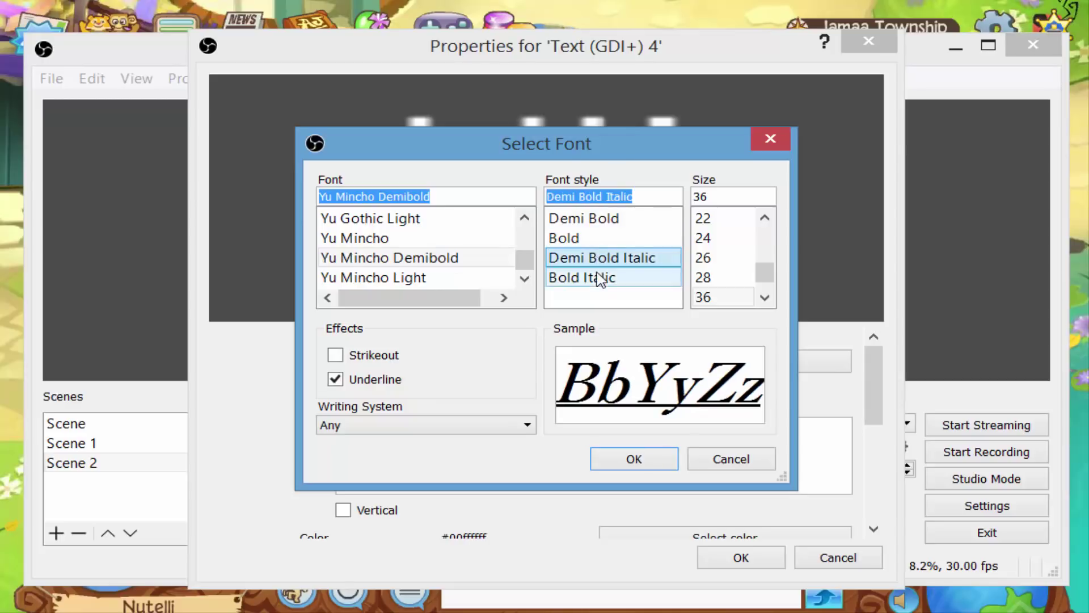
click(598, 276)
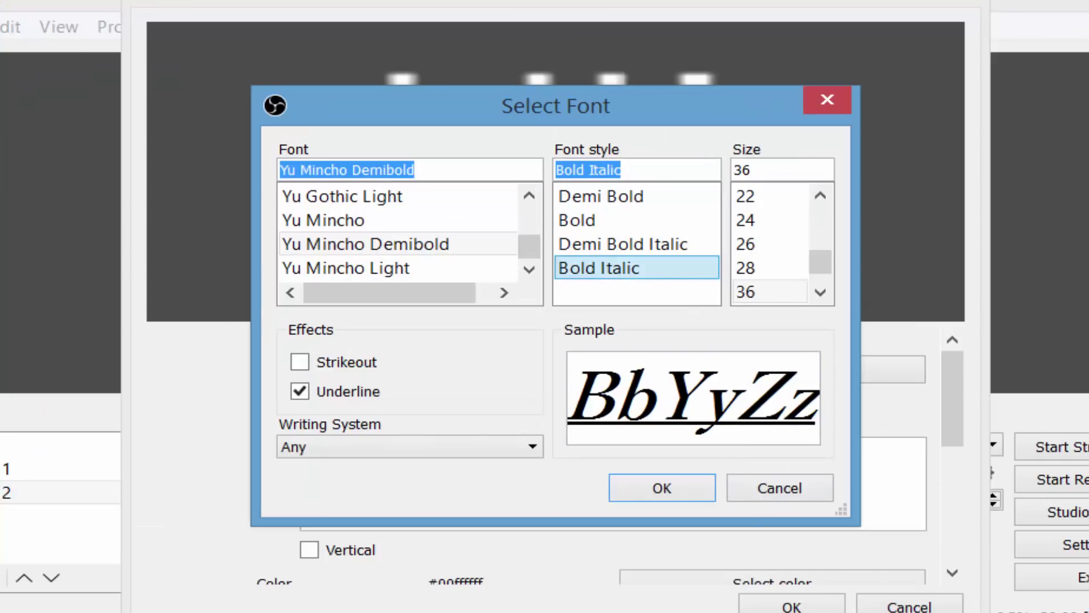
click(780, 487)
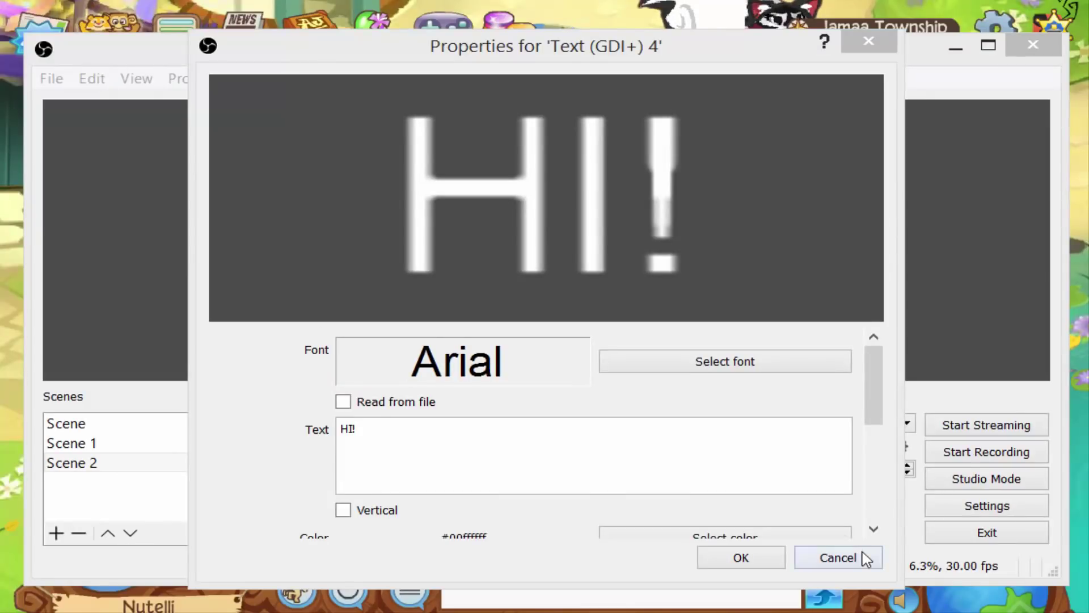
Close the text properties, switch to the scene named Scene, and shift its green overlay.
click(935, 608)
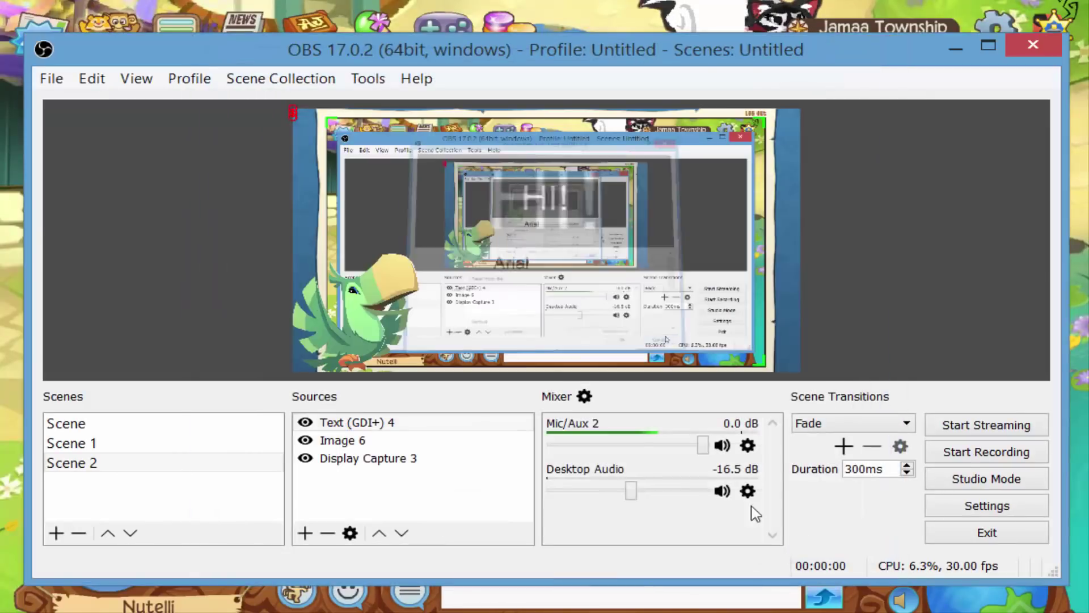
click(596, 612)
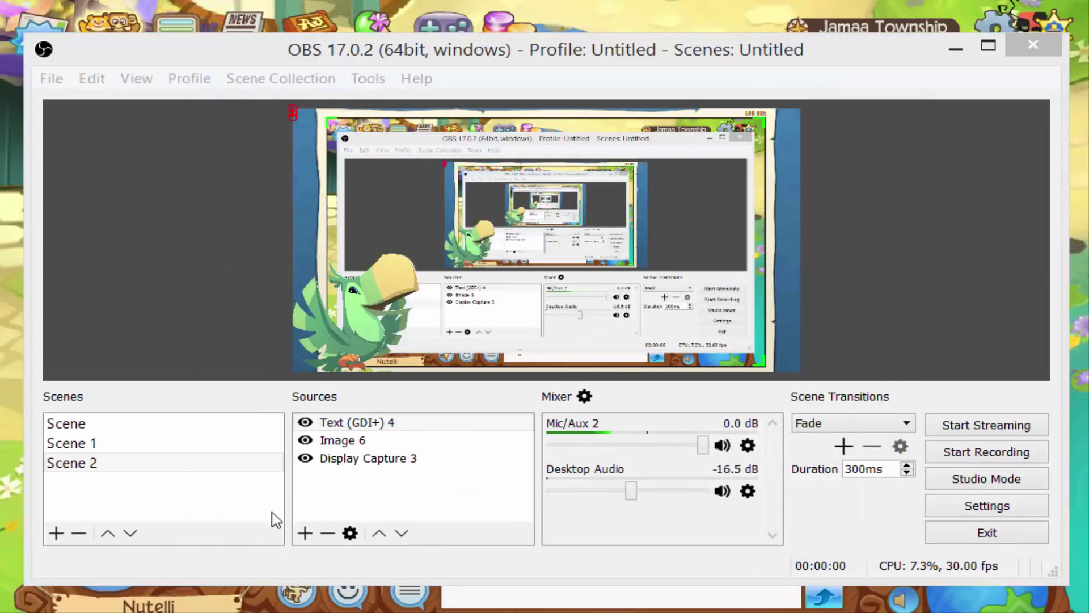
click(232, 423)
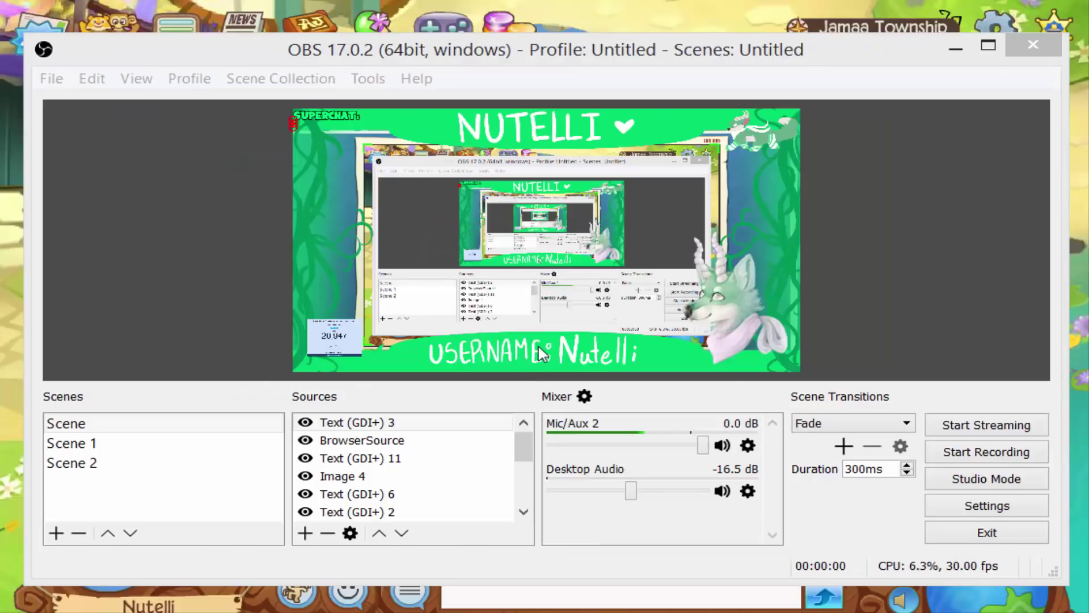
click(538, 347)
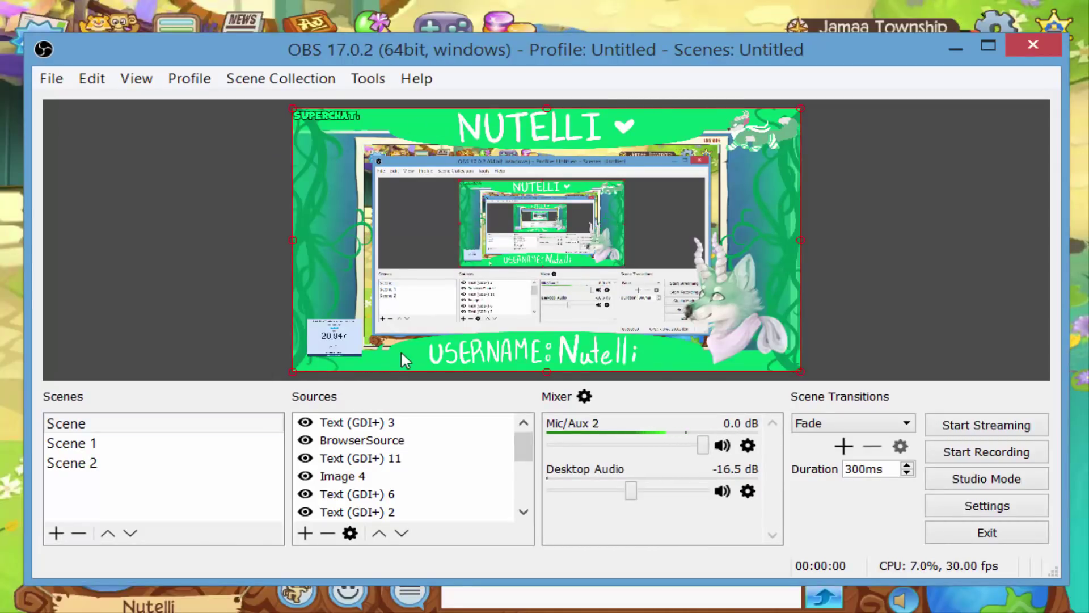
mouse_move(428, 355)
mouse_down()
mouse_move(359, 374)
mouse_move(608, 301)
mouse_move(526, 392)
mouse_move(906, 447)
mouse_move(447, 352)
mouse_up()
click(787, 337)
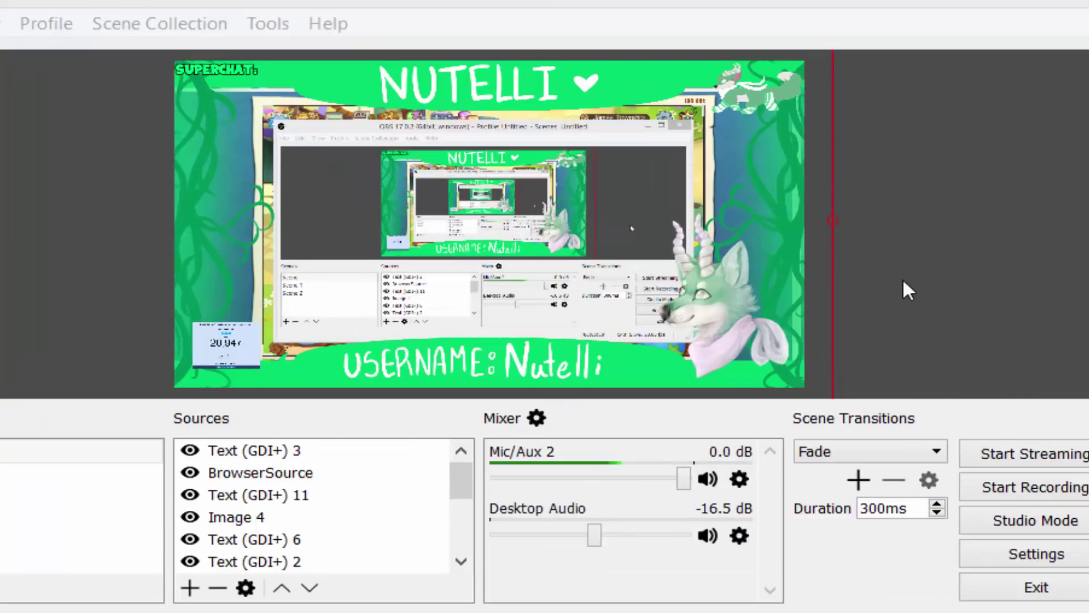
Enlarge the subscriber-count browser widget slightly in the preview's lower left.
click(941, 267)
click(107, 261)
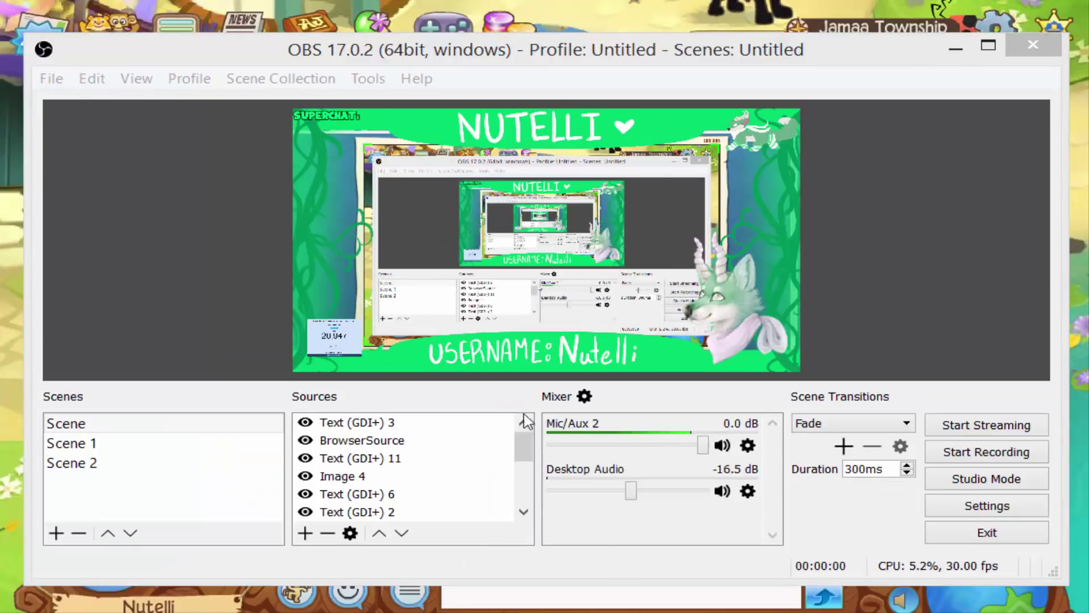
click(334, 352)
drag(361, 355, 366, 363)
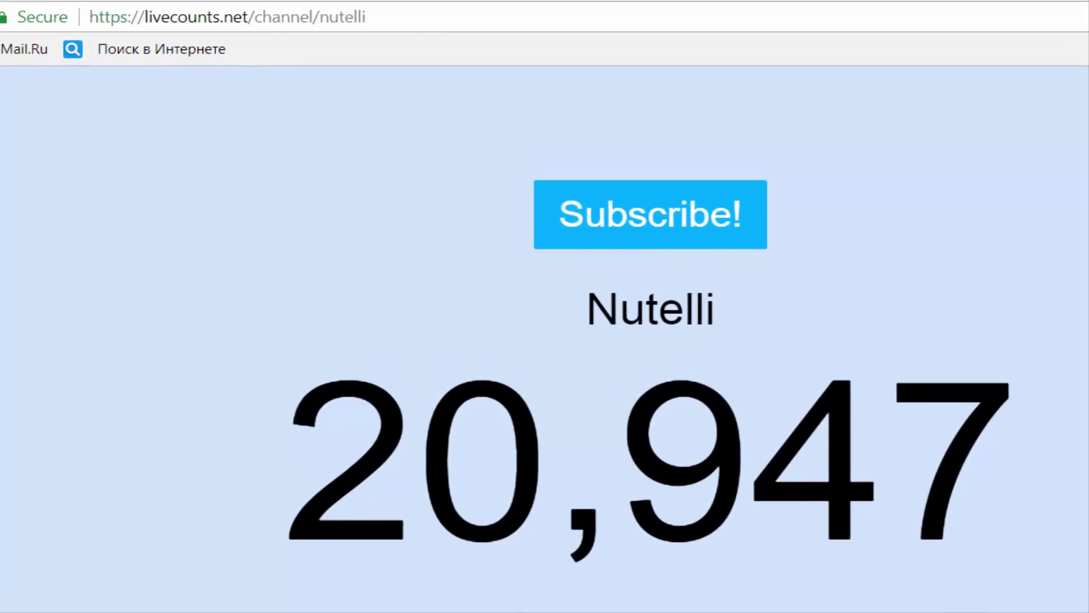
Select the address of the livecounts.net channel page showing 20,947 subscribers.
click(408, 16)
key(ctrl+c)
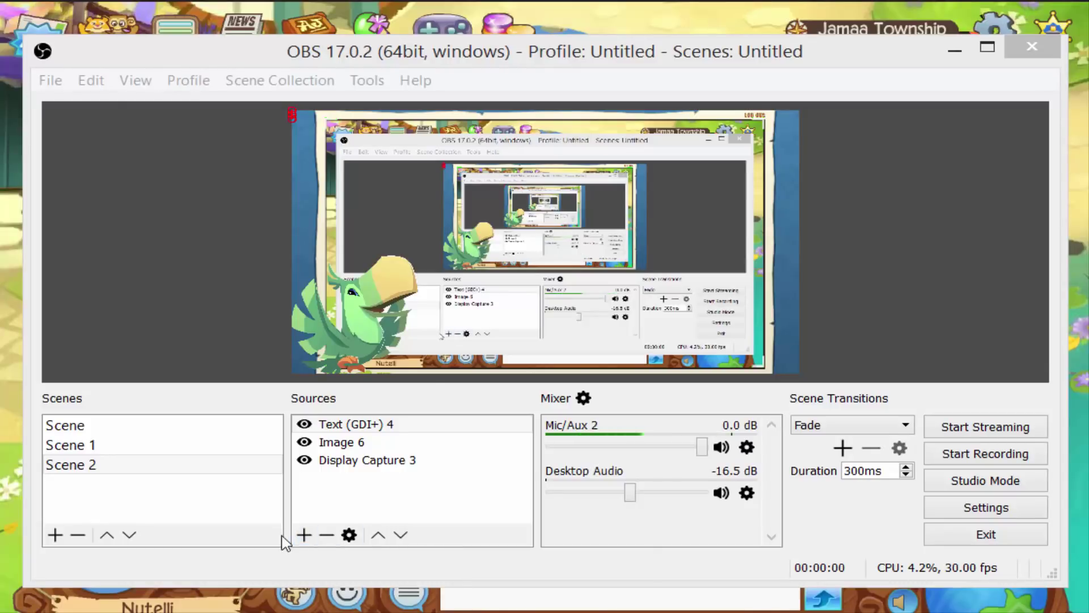
Add BrowserSource 2 with the pasted livecounts.net URL and drag it to the bottom-right corner.
click(297, 533)
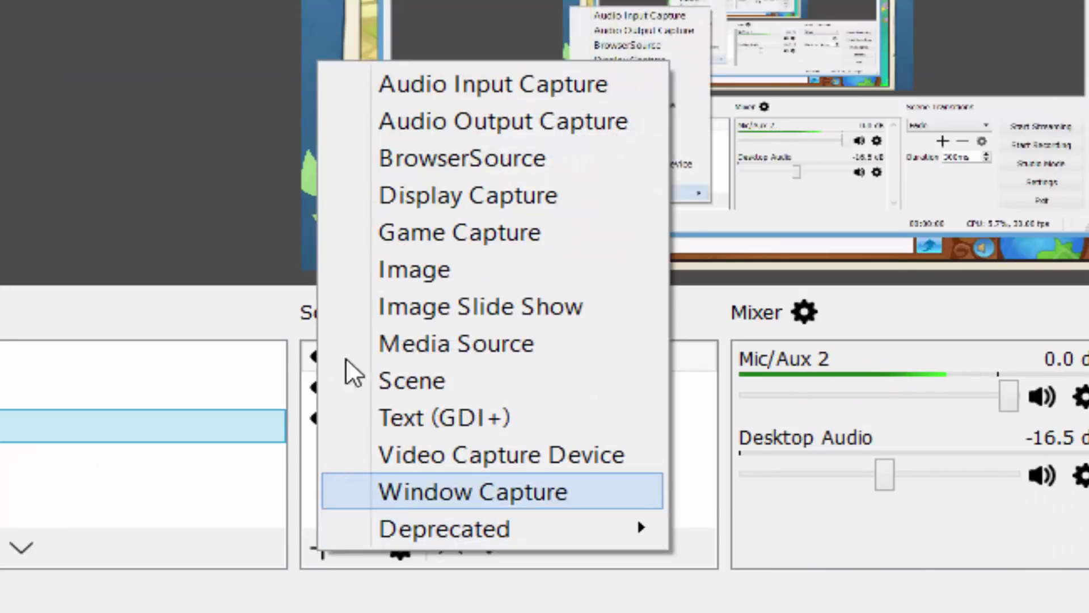
click(473, 153)
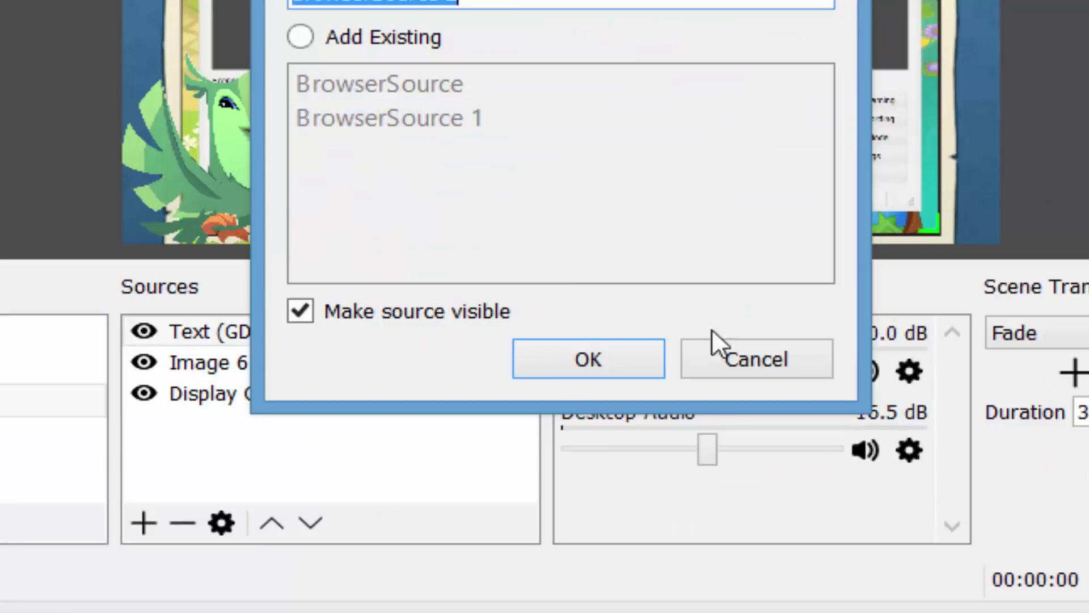
click(557, 355)
drag(341, 243, 295, 242)
key(ctrl+a)
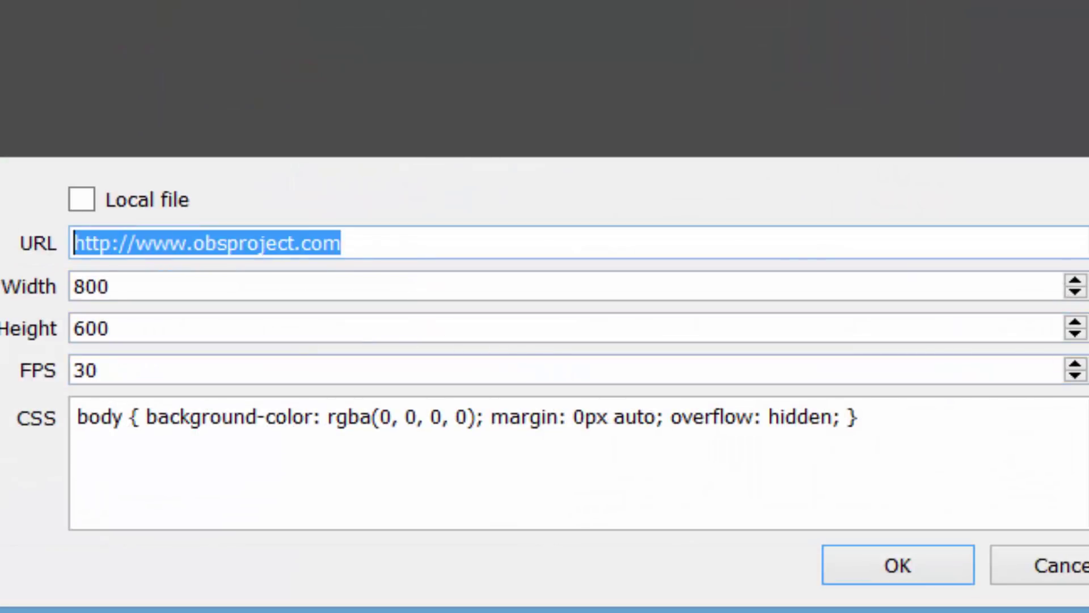
key(BackSpace)
key(ctrl+v)
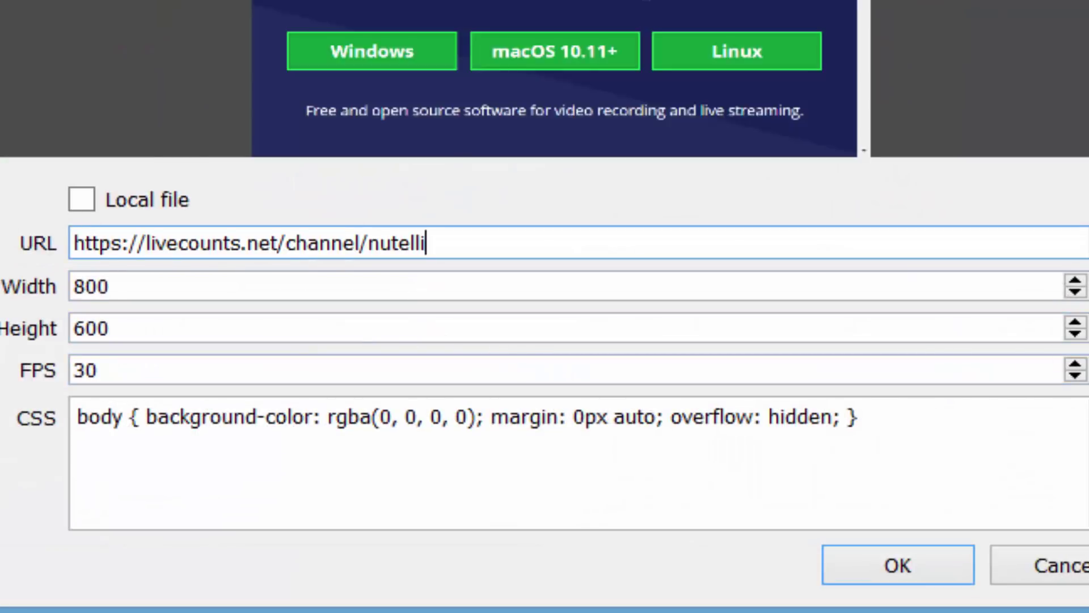
click(970, 564)
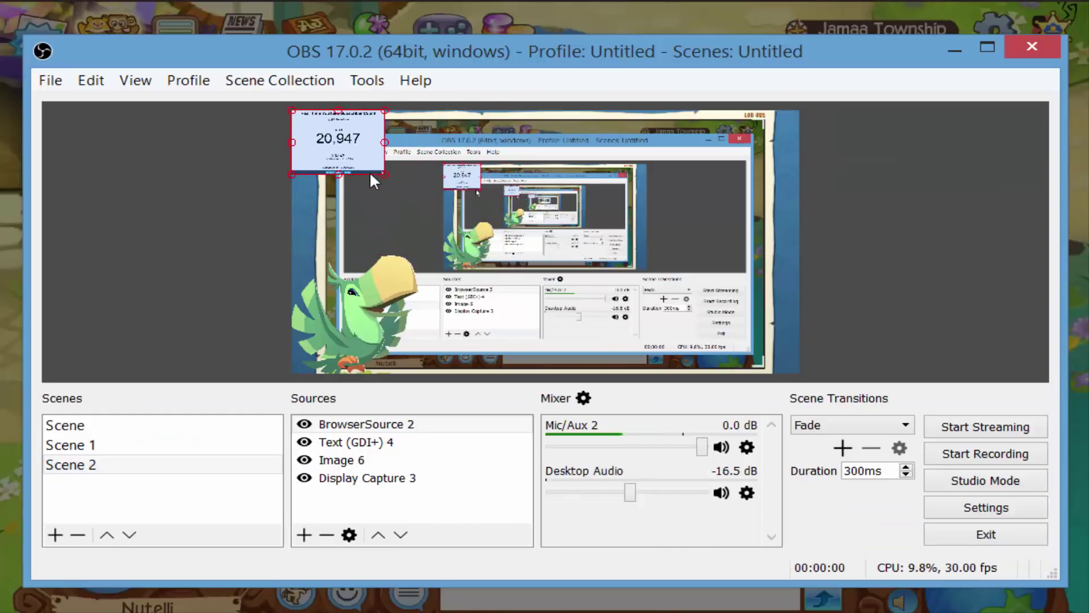
drag(321, 139, 740, 325)
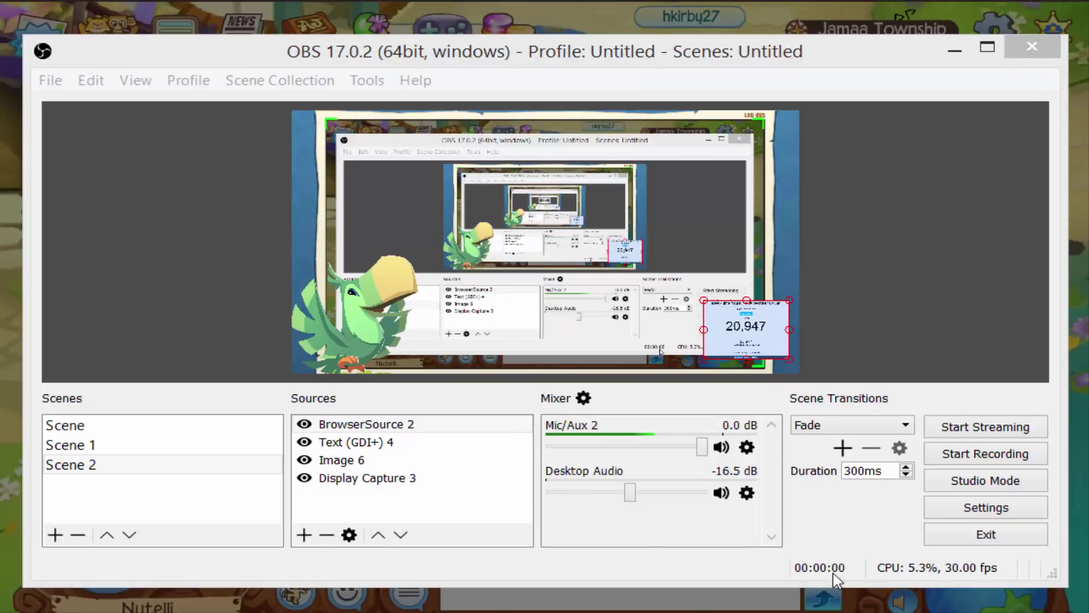
click(988, 512)
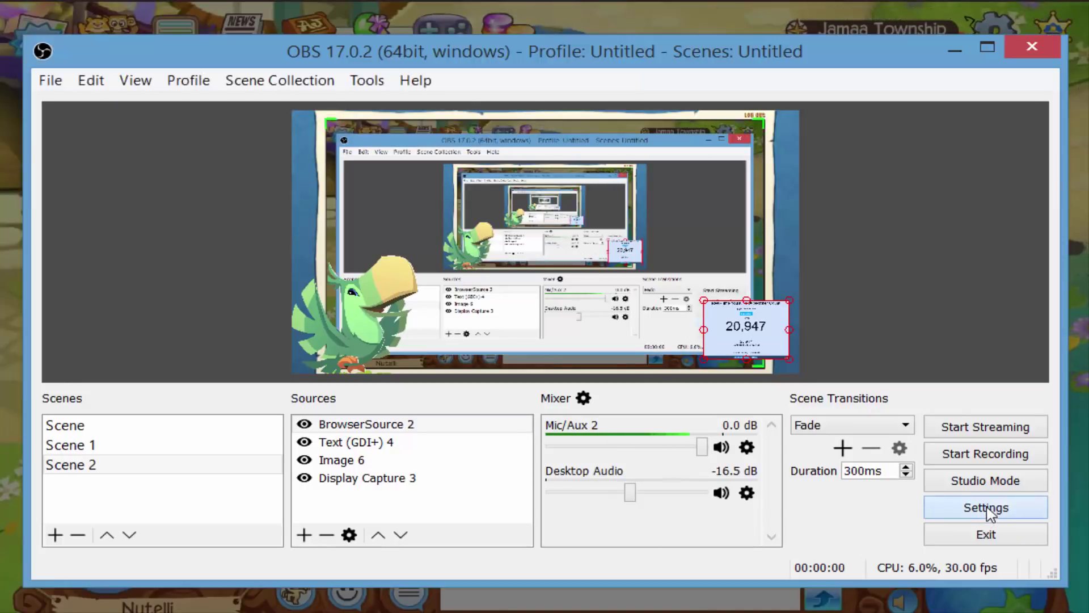
Open the OBS Studio Settings window.
click(966, 512)
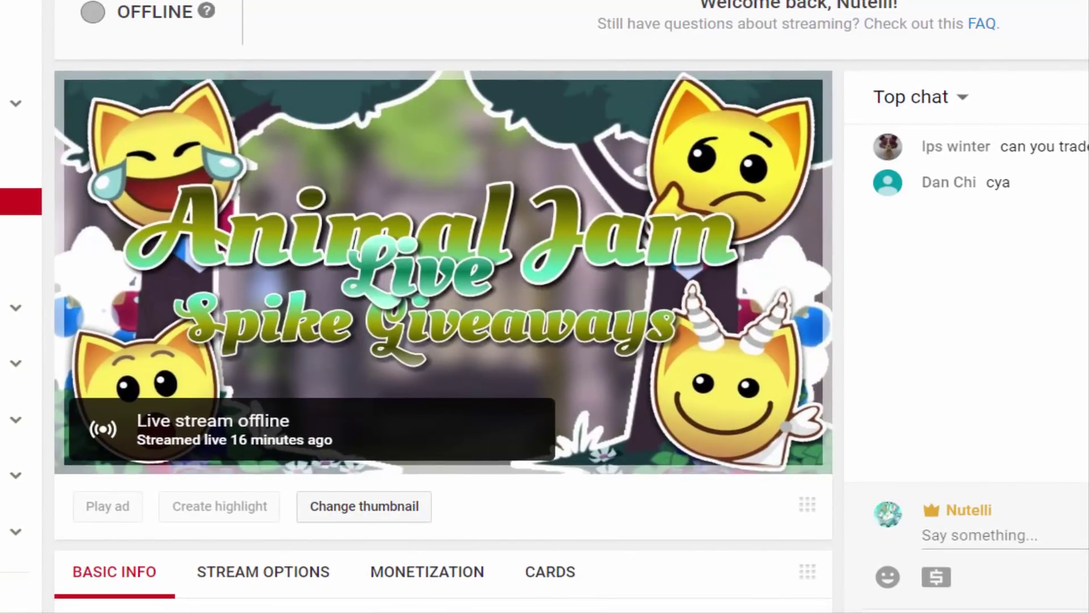
Scroll the YouTube Live Control Room page down to the Encoder Setup stream key.
scroll(443, 306, down, 15)
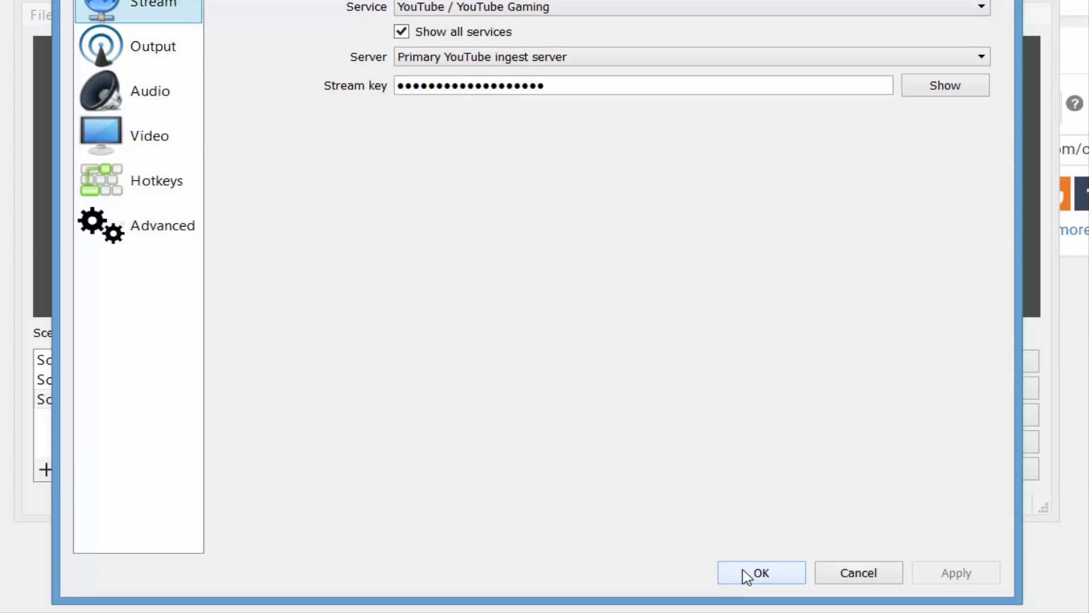
Confirm the YouTube / YouTube Gaming stream key settings with OK, closing the Settings window.
click(747, 574)
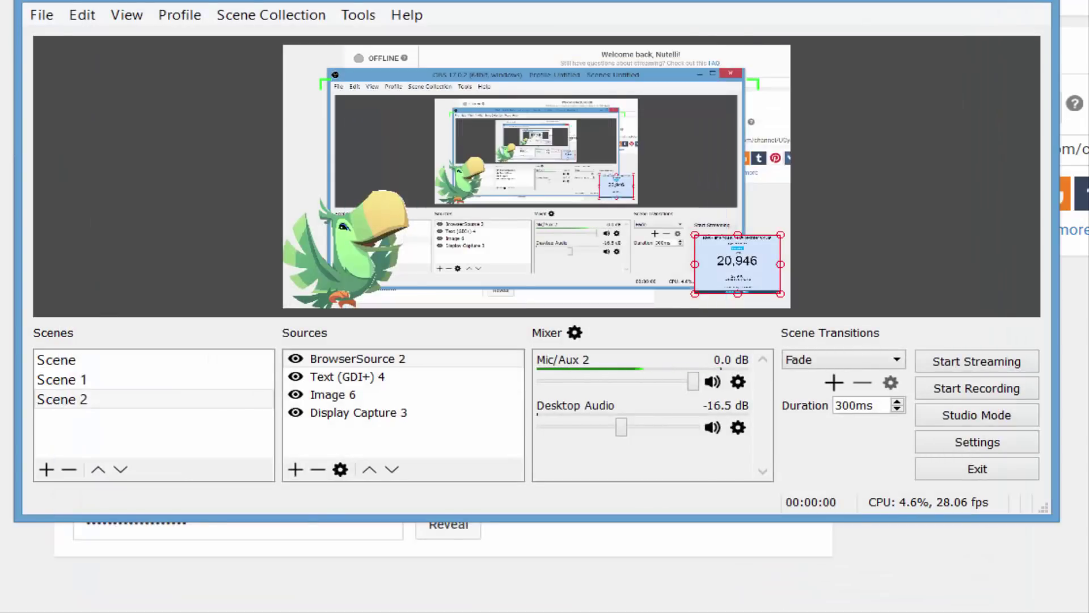